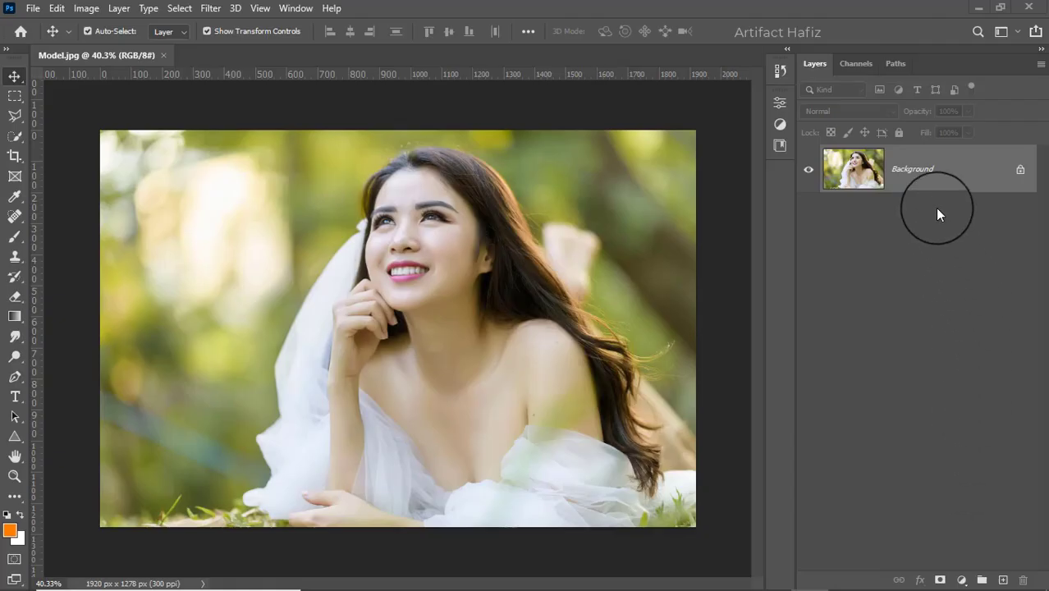
- Add a Brightness/Contrast adjustment layer with Brightness -55 to darken the portrait
{"action": "left_click", "coordinate": [959, 579]}
{"action": "left_click", "coordinate": [965, 351]}
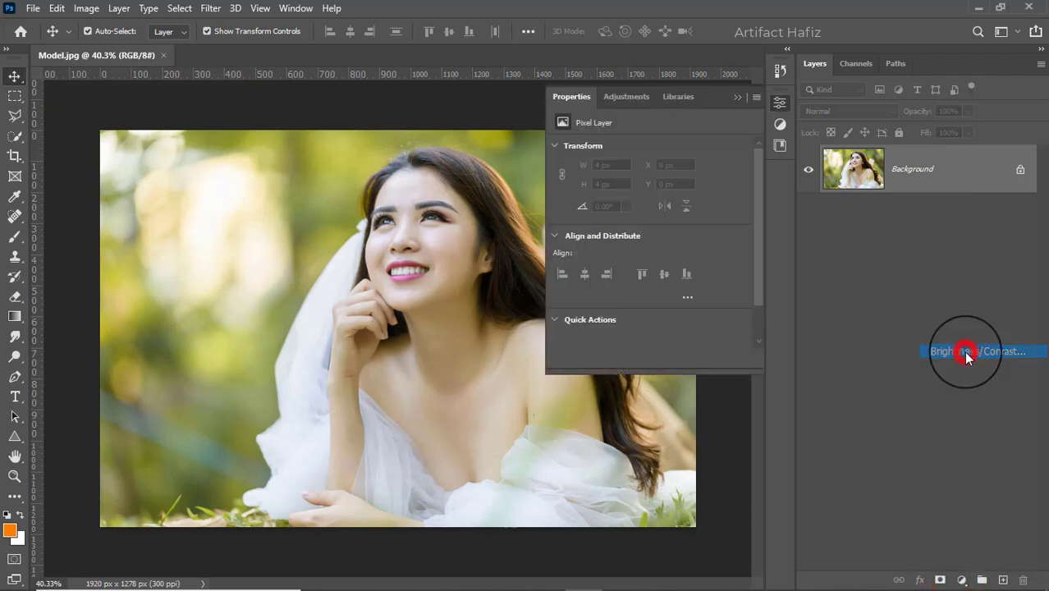
{"action": "left_click_drag", "start_coordinate": [648, 192], "coordinate": [612, 208]}
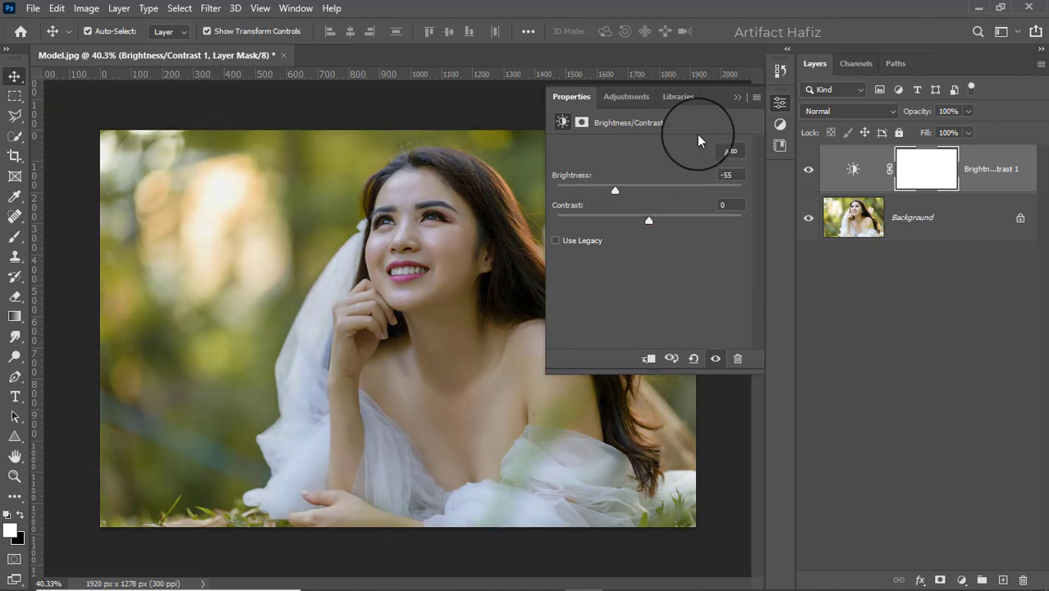
{"action": "left_click", "coordinate": [737, 96]}
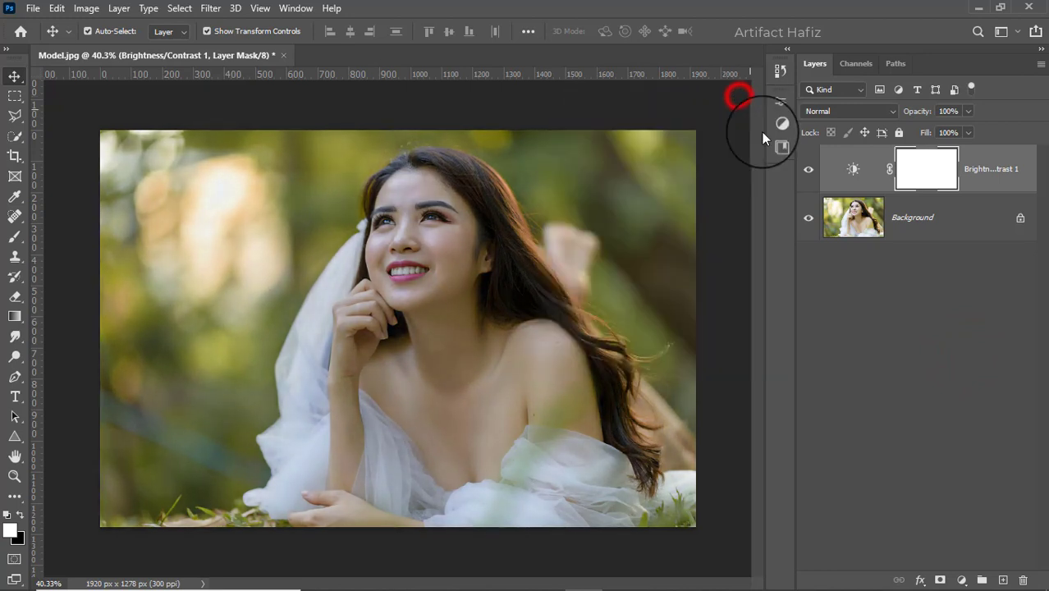
- Add a Curves adjustment layer with an S-curve: highlights raised, shadows lowered
{"action": "left_click", "coordinate": [961, 580]}
{"action": "left_click", "coordinate": [946, 380]}
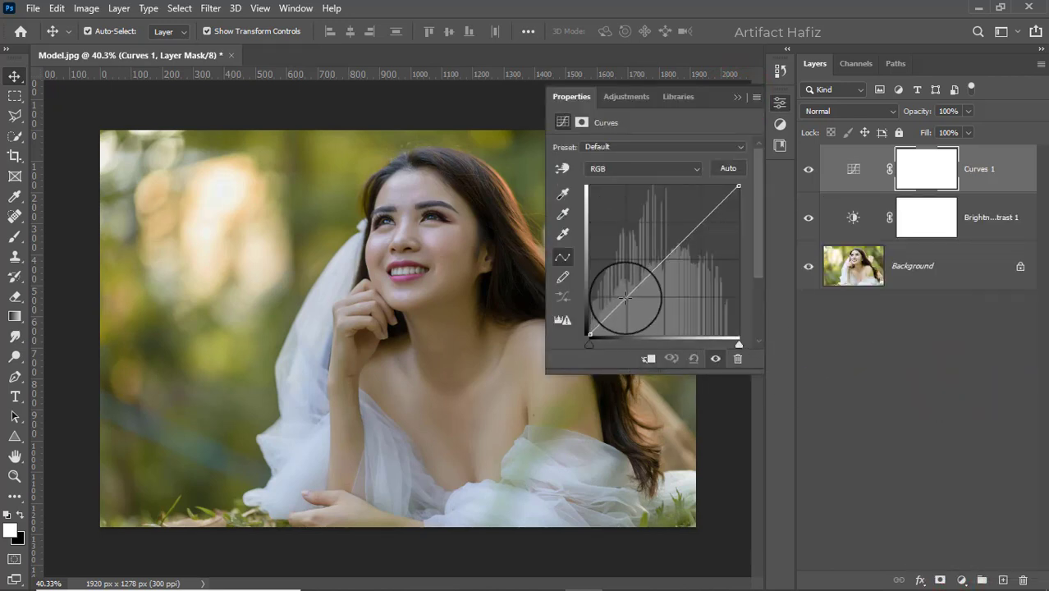
{"action": "left_click", "coordinate": [625, 297]}
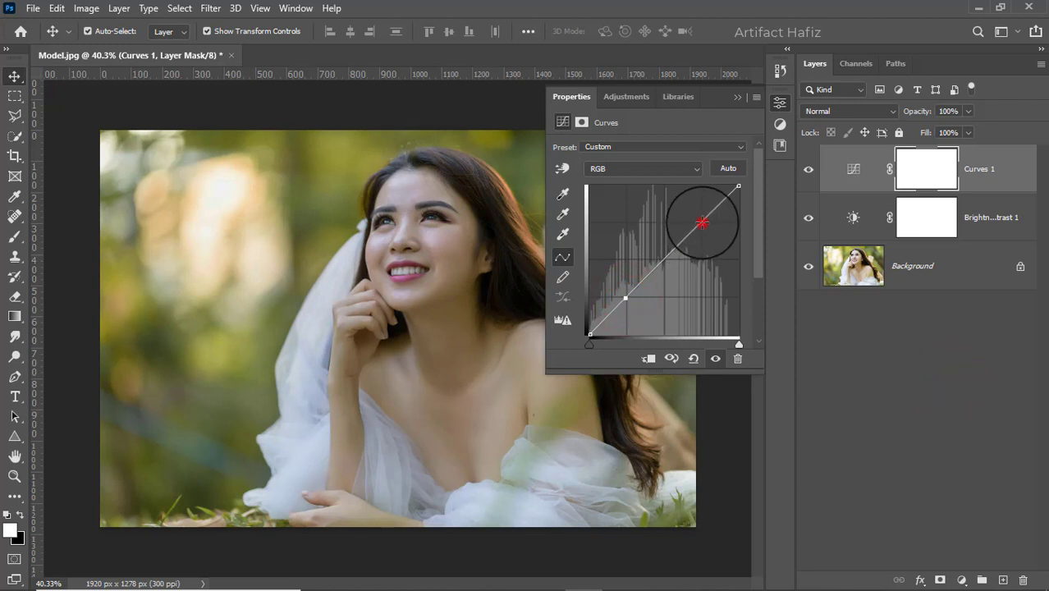
{"action": "left_click_drag", "start_coordinate": [702, 222], "coordinate": [701, 213]}
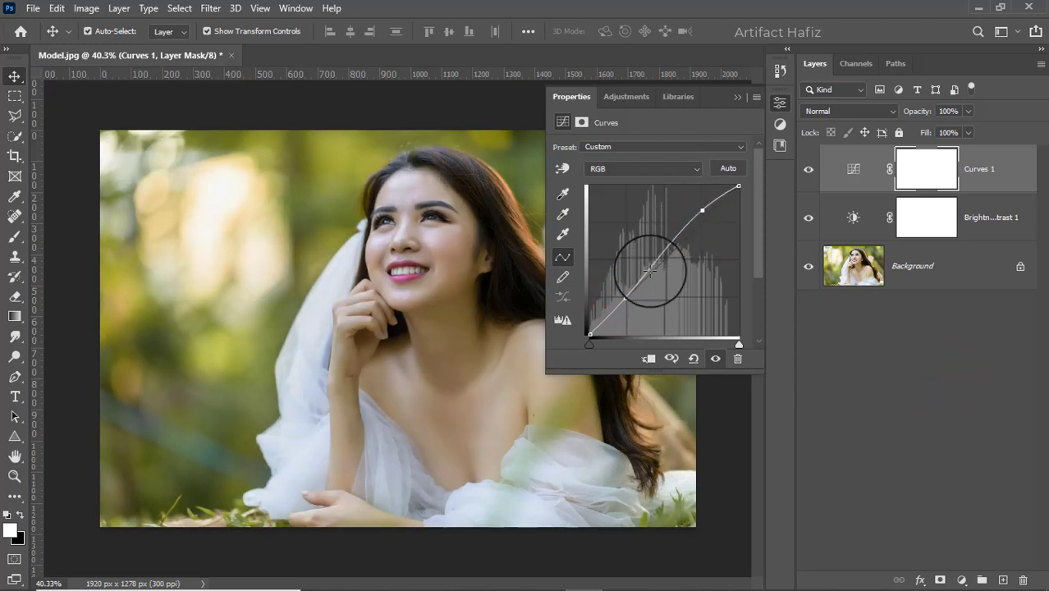
{"action": "left_click_drag", "start_coordinate": [625, 297], "coordinate": [626, 302]}
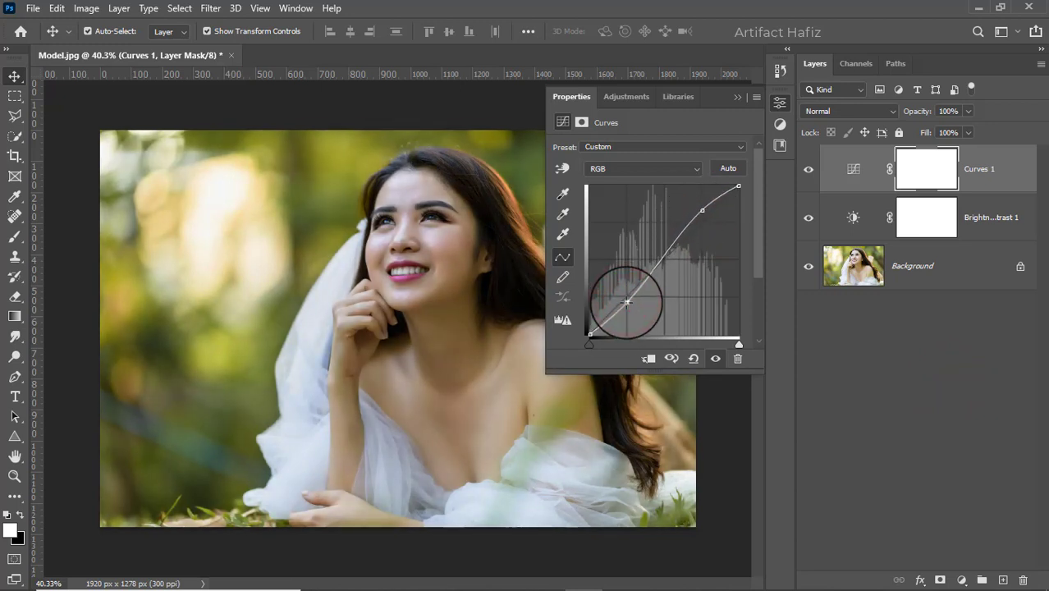
{"action": "left_click", "coordinate": [736, 98]}
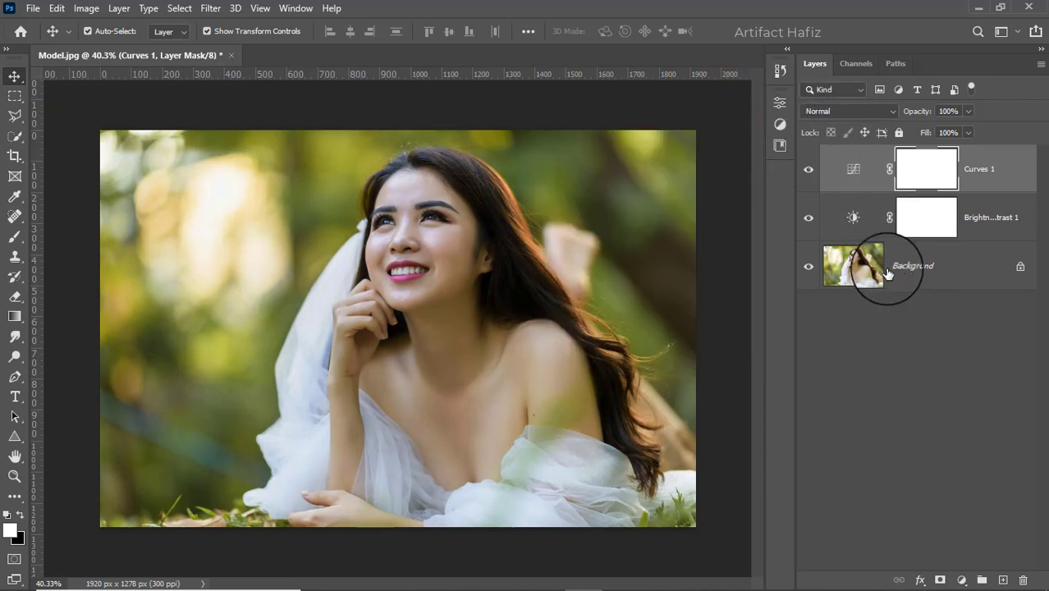
- Add a Color Lookup layer using Soft_Warming.look and lower its opacity to 28%
{"action": "left_click", "coordinate": [960, 580]}
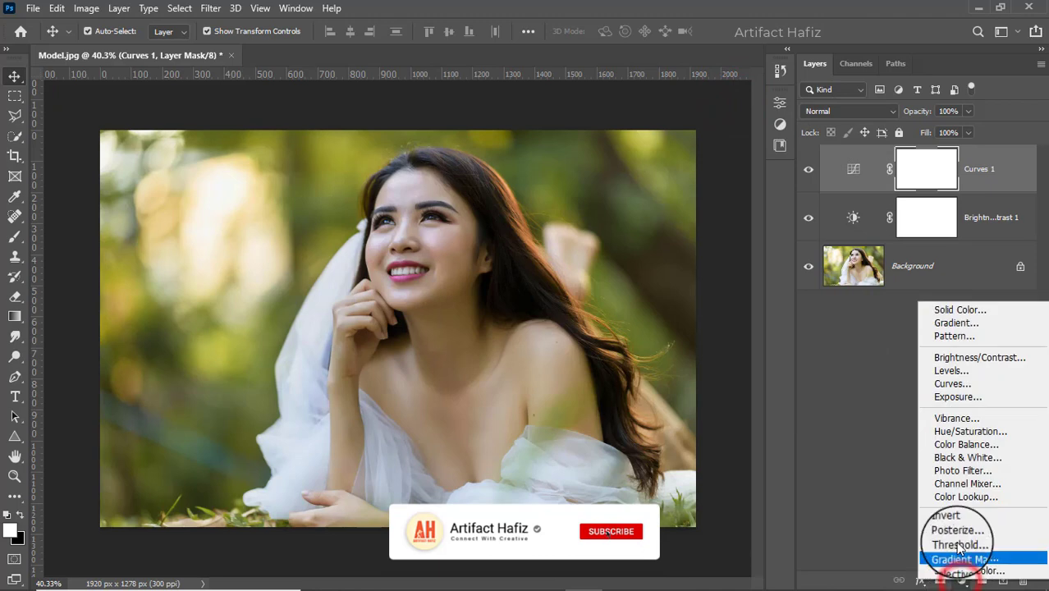
{"action": "left_click", "coordinate": [952, 499]}
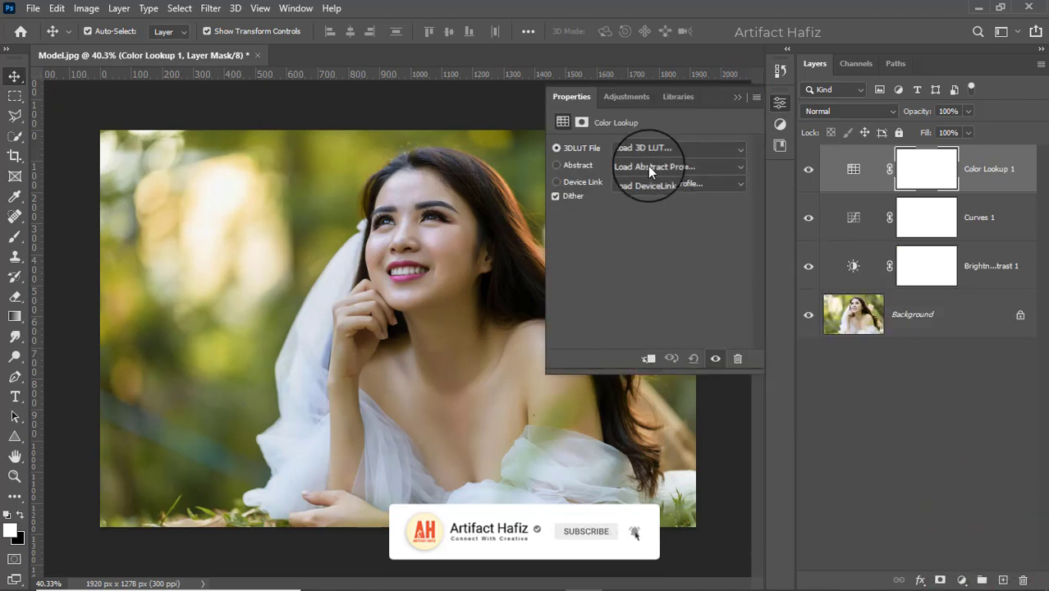
{"action": "left_click", "coordinate": [647, 144]}
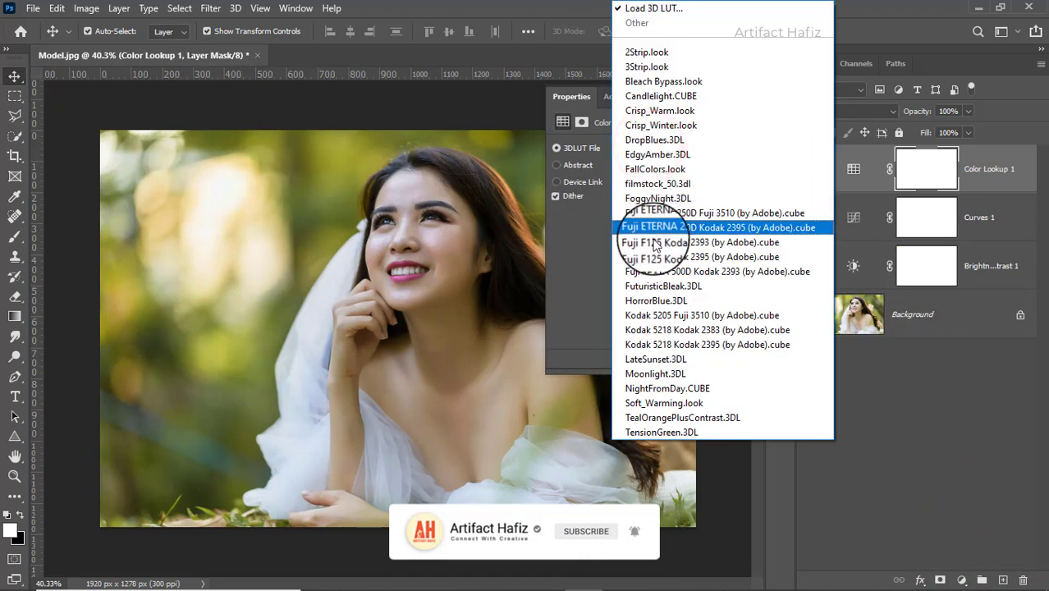
{"action": "left_click", "coordinate": [657, 402]}
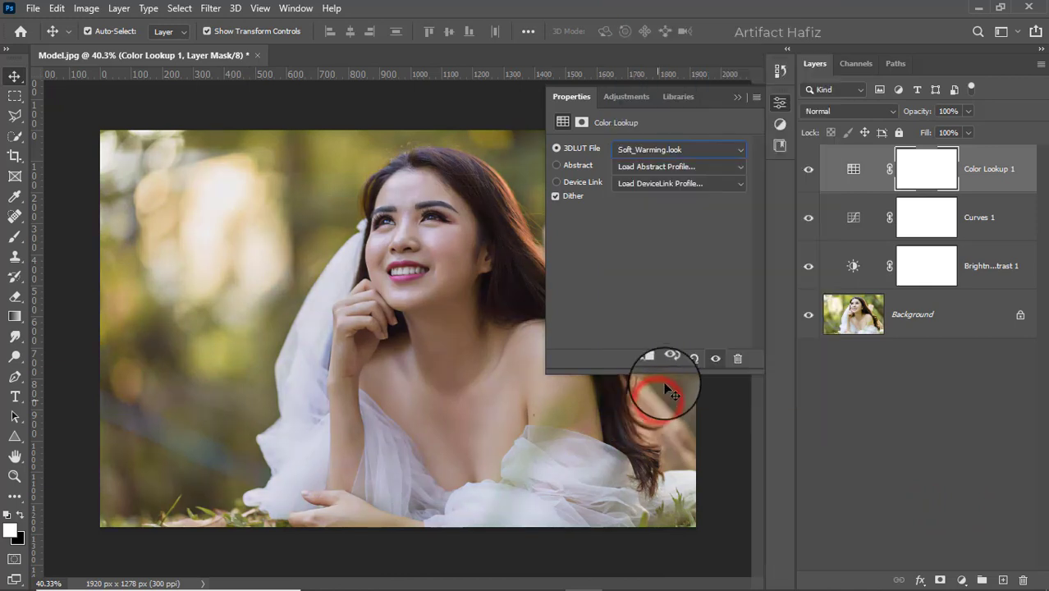
{"action": "left_click", "coordinate": [735, 97]}
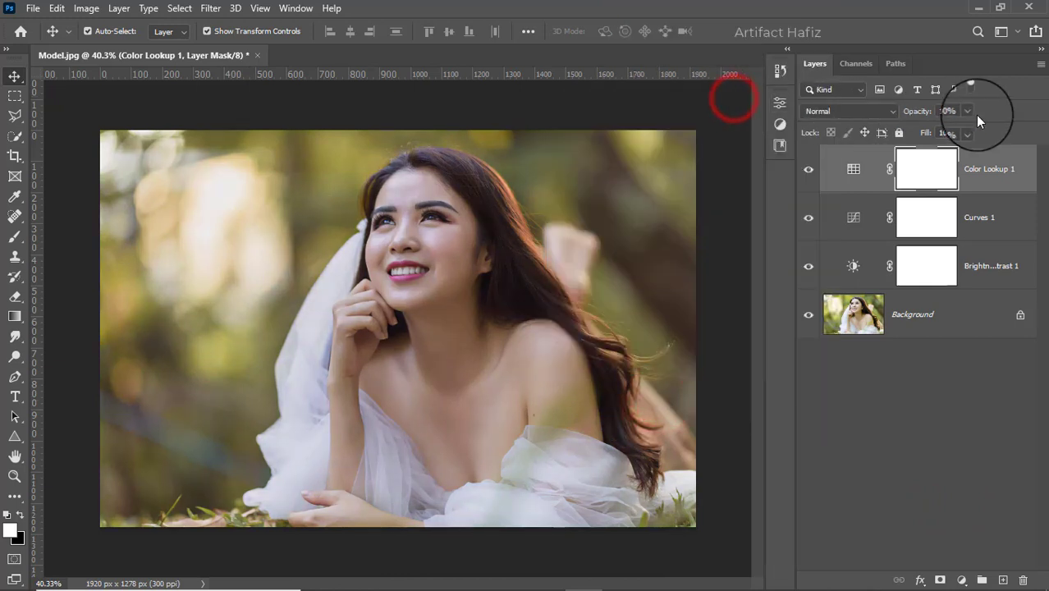
{"action": "left_click", "coordinate": [918, 129]}
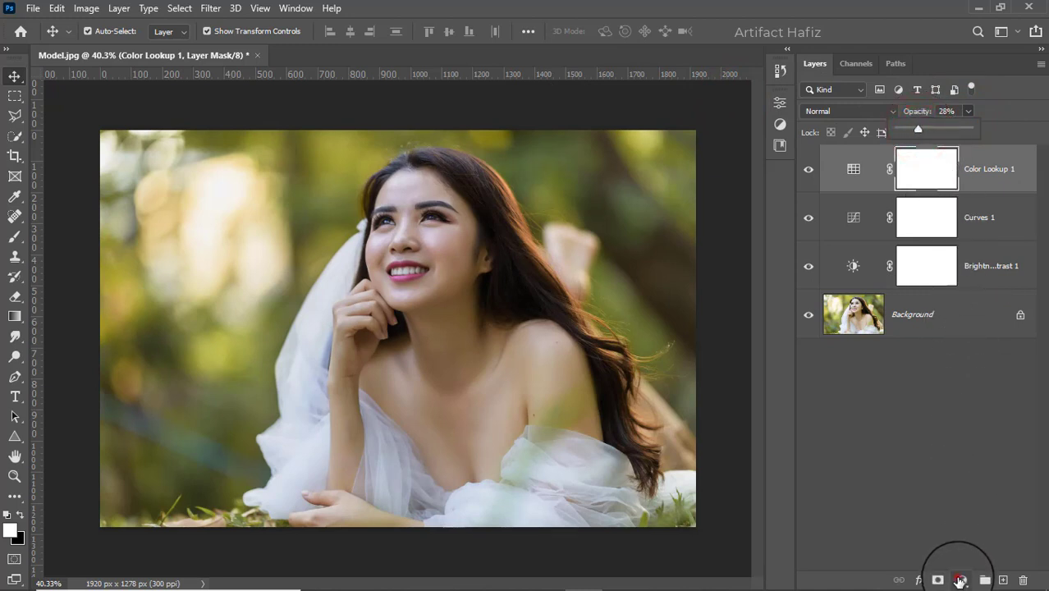
- Add a Selective Color layer and adjust the Reds: Cyan -2 and a shifted Yellow
{"action": "left_click", "coordinate": [962, 580]}
{"action": "left_click", "coordinate": [956, 563]}
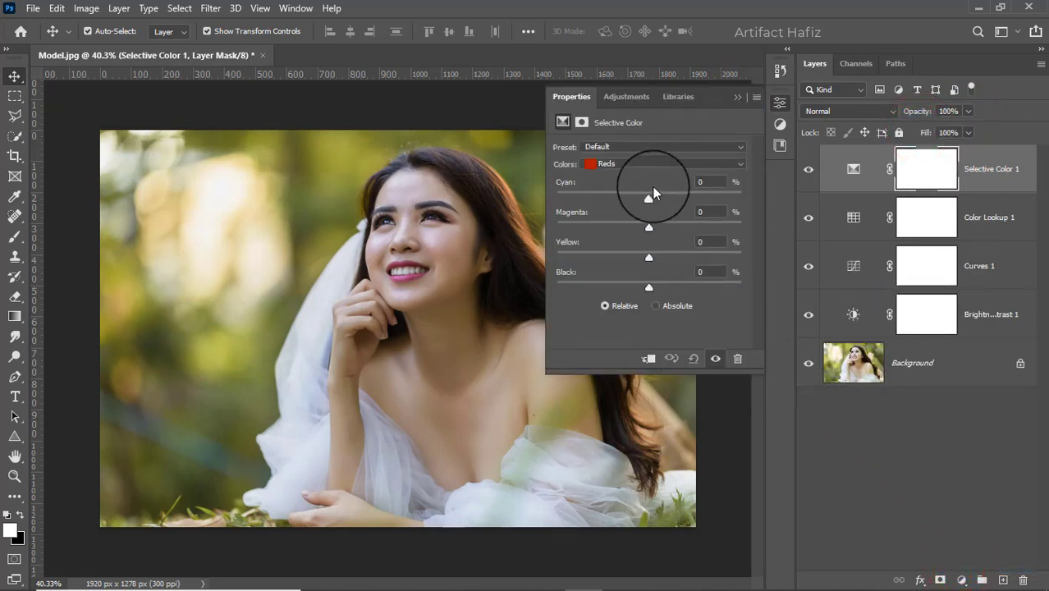
{"action": "left_click", "coordinate": [639, 167]}
{"action": "left_click", "coordinate": [639, 175]}
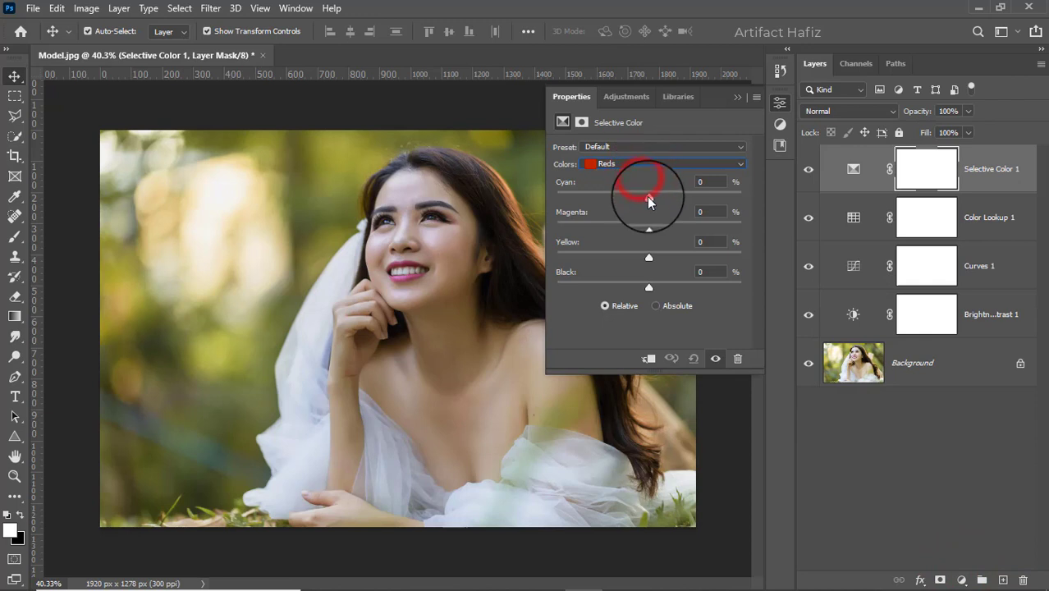
{"action": "mouse_move", "coordinate": [638, 198]}
{"action": "left_mouse_down"}
{"action": "mouse_move", "coordinate": [648, 200]}
{"action": "mouse_move", "coordinate": [641, 230]}
{"action": "left_mouse_up"}
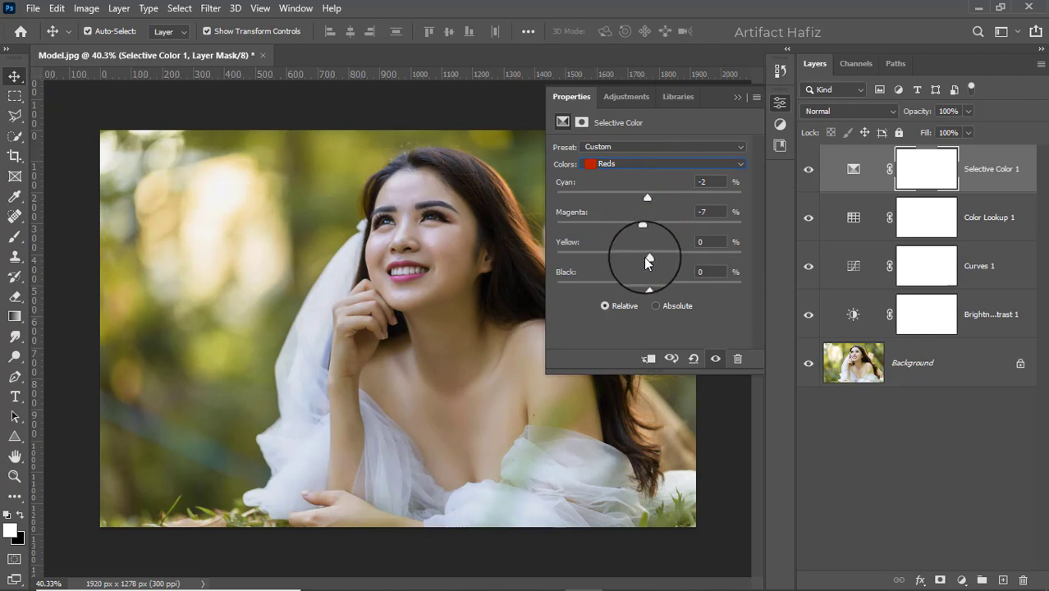
{"action": "mouse_move", "coordinate": [649, 259]}
{"action": "left_mouse_down"}
{"action": "mouse_move", "coordinate": [620, 264]}
{"action": "mouse_move", "coordinate": [665, 260]}
{"action": "mouse_move", "coordinate": [650, 291]}
{"action": "mouse_move", "coordinate": [636, 288]}
{"action": "mouse_move", "coordinate": [644, 284]}
{"action": "left_mouse_up"}
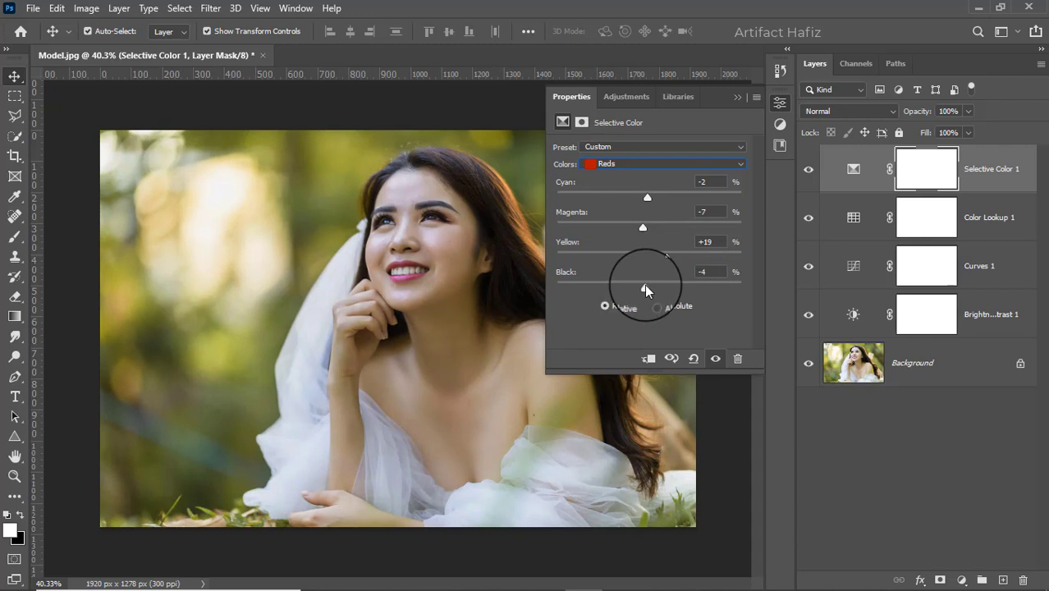
- Adjust the Yellows in Selective Color: tweak Cyan and Black, set Magenta to +4
{"action": "left_click", "coordinate": [629, 167]}
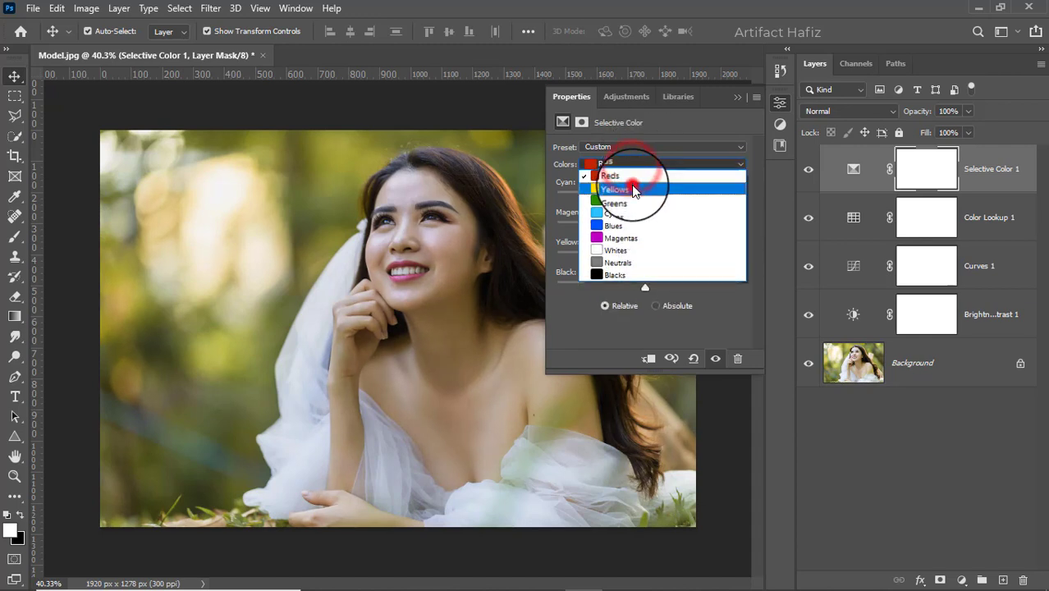
{"action": "left_click", "coordinate": [637, 177]}
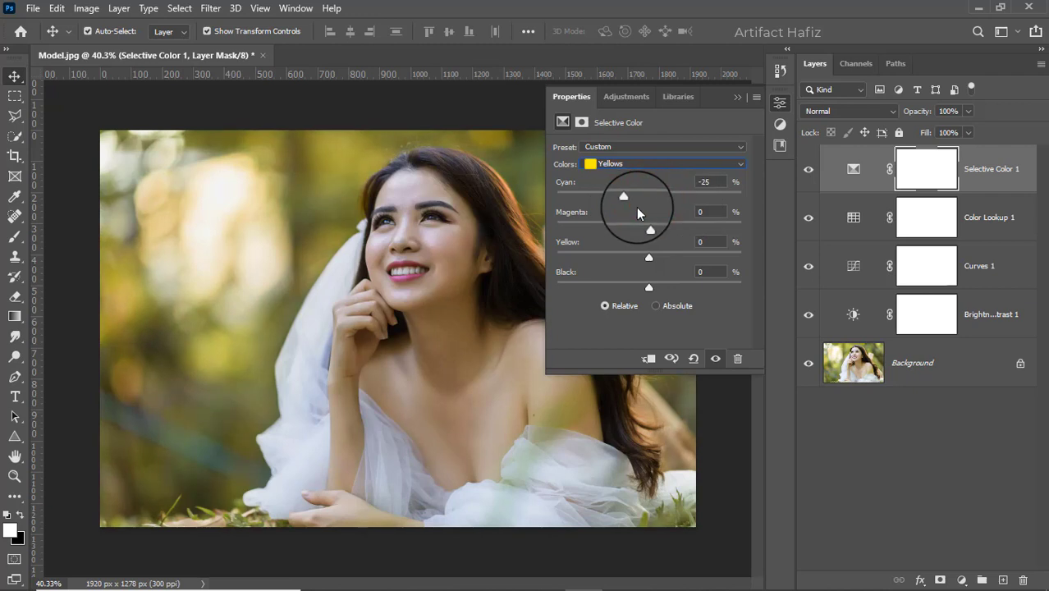
{"action": "mouse_move", "coordinate": [637, 201]}
{"action": "left_mouse_down"}
{"action": "mouse_move", "coordinate": [659, 196]}
{"action": "mouse_move", "coordinate": [645, 196]}
{"action": "left_mouse_up"}
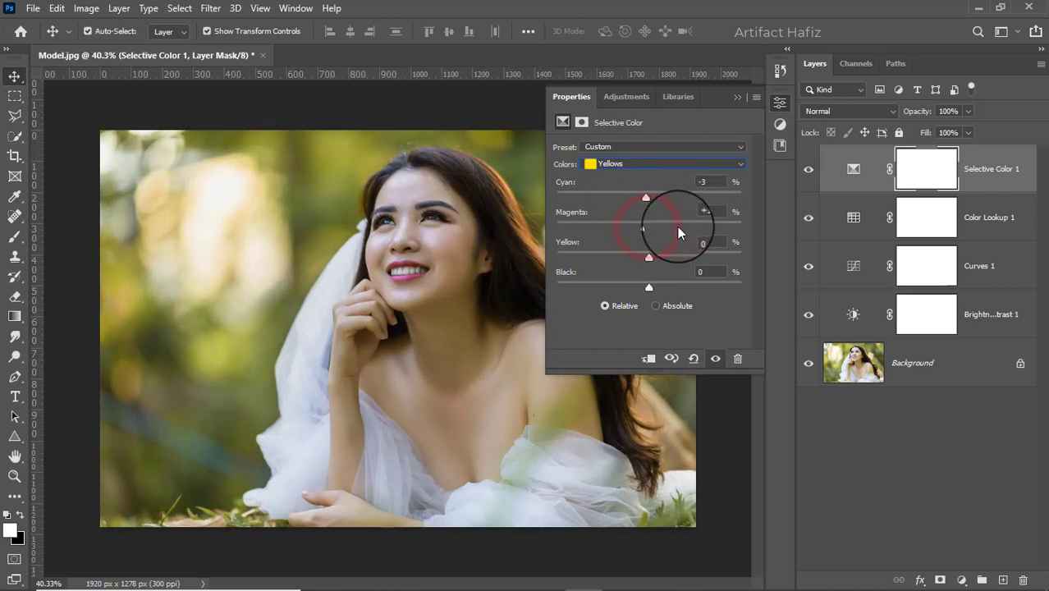
{"action": "mouse_move", "coordinate": [678, 228]}
{"action": "left_mouse_down"}
{"action": "mouse_move", "coordinate": [653, 227]}
{"action": "mouse_move", "coordinate": [662, 255]}
{"action": "mouse_move", "coordinate": [652, 260]}
{"action": "left_mouse_up"}
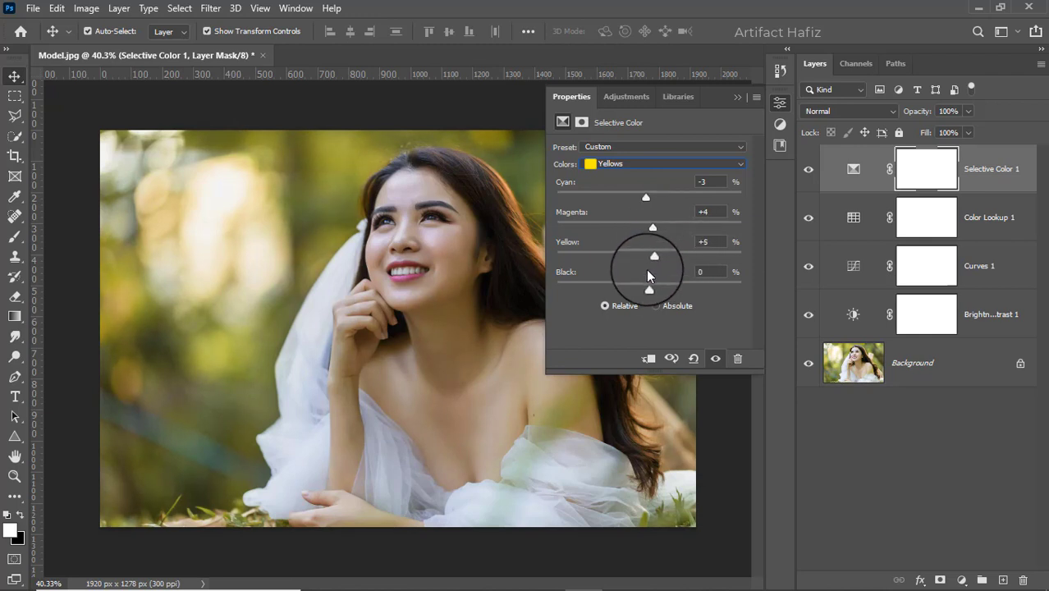
{"action": "mouse_move", "coordinate": [648, 289]}
{"action": "left_mouse_down"}
{"action": "mouse_move", "coordinate": [622, 291]}
{"action": "mouse_move", "coordinate": [656, 290]}
{"action": "left_mouse_up"}
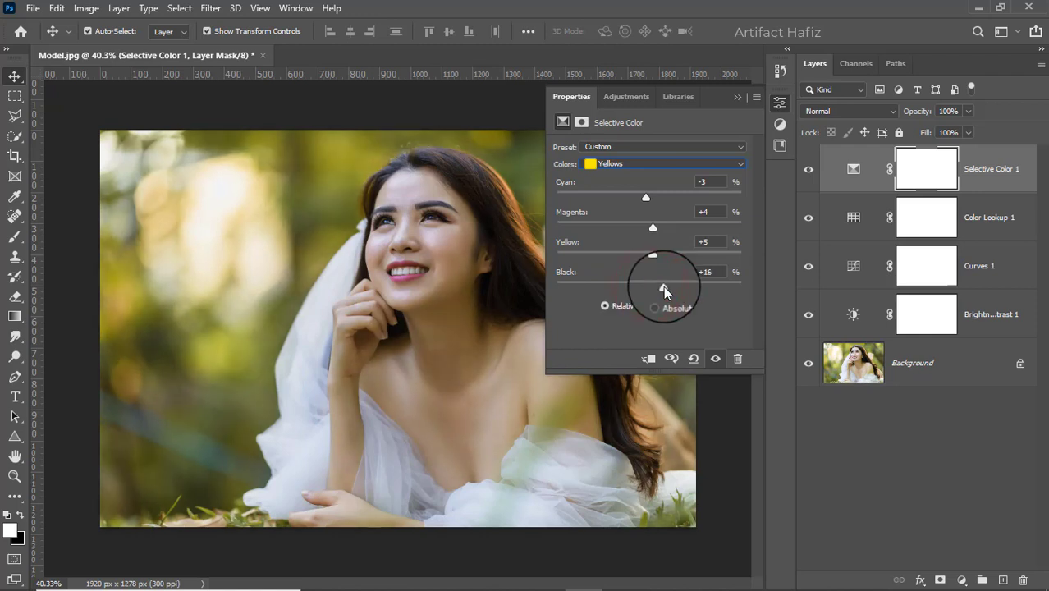
- Adjust the Greens to Cyan -7, Magenta +13, Yellow +6, Black +4
{"action": "left_click", "coordinate": [628, 163]}
{"action": "left_click", "coordinate": [623, 202]}
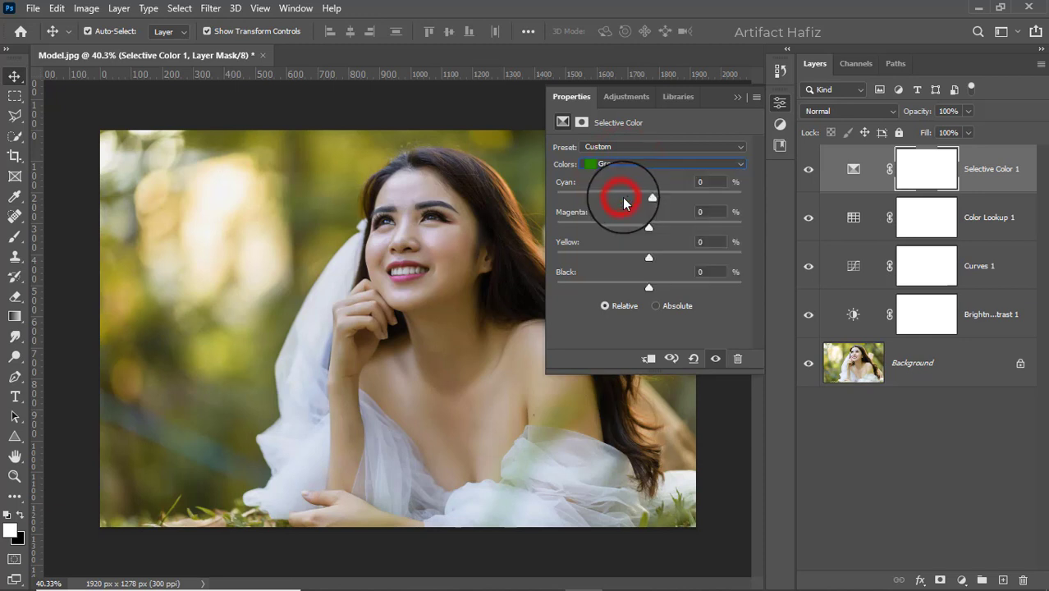
{"action": "mouse_move", "coordinate": [649, 199]}
{"action": "left_mouse_down"}
{"action": "mouse_move", "coordinate": [630, 199]}
{"action": "mouse_move", "coordinate": [665, 230]}
{"action": "mouse_move", "coordinate": [693, 227]}
{"action": "mouse_move", "coordinate": [639, 231]}
{"action": "mouse_move", "coordinate": [694, 258]}
{"action": "mouse_move", "coordinate": [599, 257]}
{"action": "mouse_move", "coordinate": [660, 258]}
{"action": "mouse_move", "coordinate": [654, 268]}
{"action": "mouse_move", "coordinate": [695, 287]}
{"action": "mouse_move", "coordinate": [603, 288]}
{"action": "mouse_move", "coordinate": [673, 289]}
{"action": "left_mouse_up"}
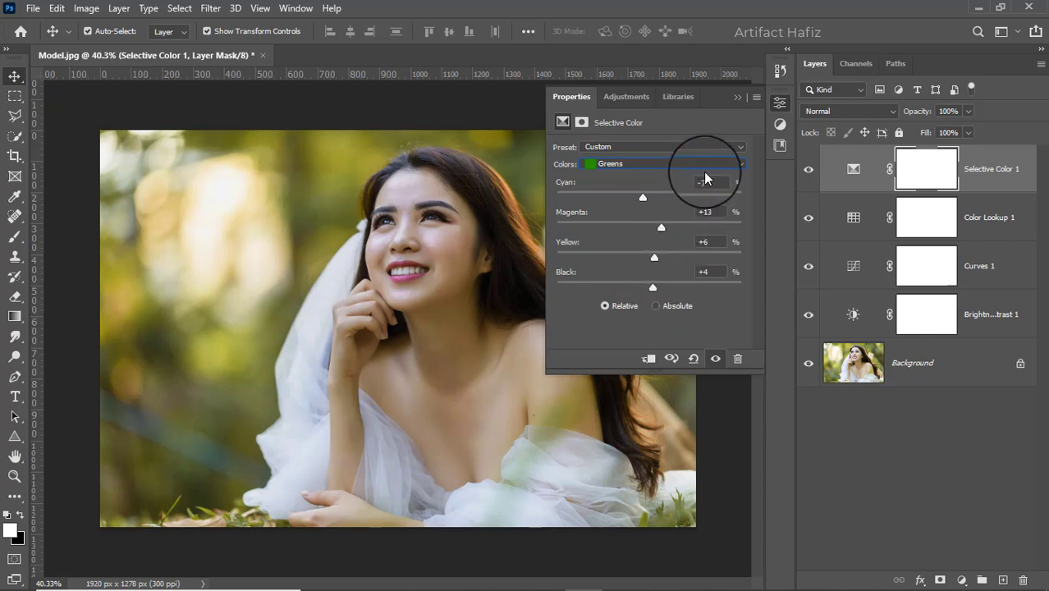
{"action": "left_click", "coordinate": [736, 96]}
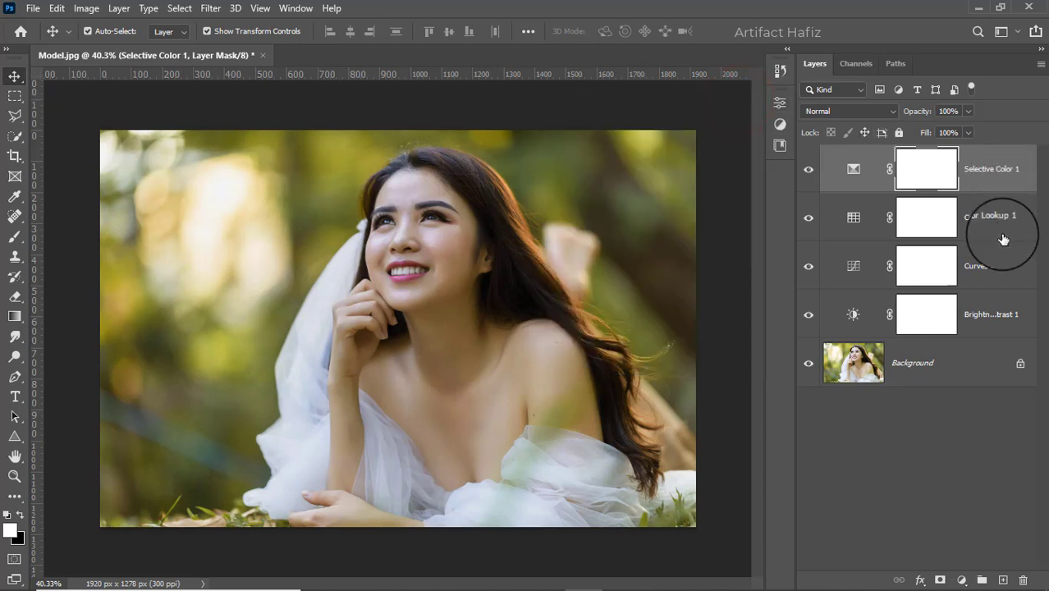
- Add a Levels adjustment layer with input black point 2 and white point 251
{"action": "left_click", "coordinate": [961, 580]}
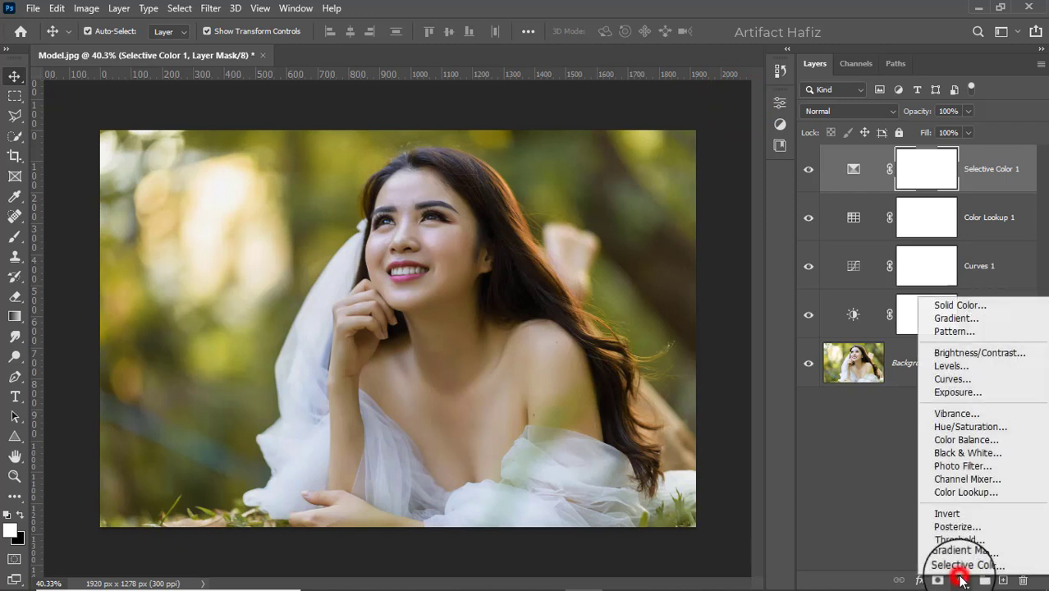
{"action": "left_click", "coordinate": [997, 365]}
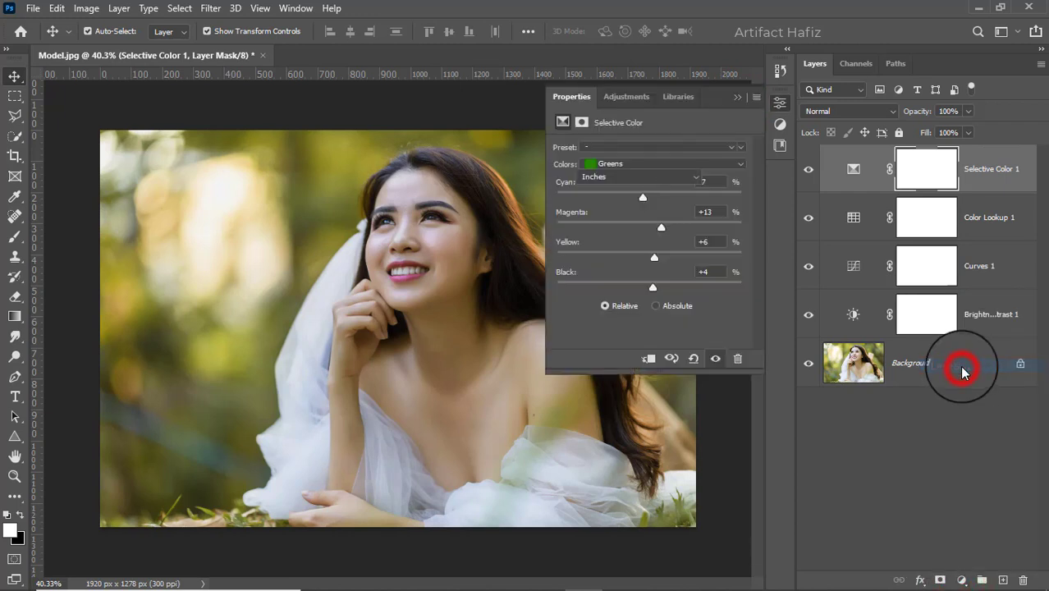
{"action": "left_click", "coordinate": [743, 260]}
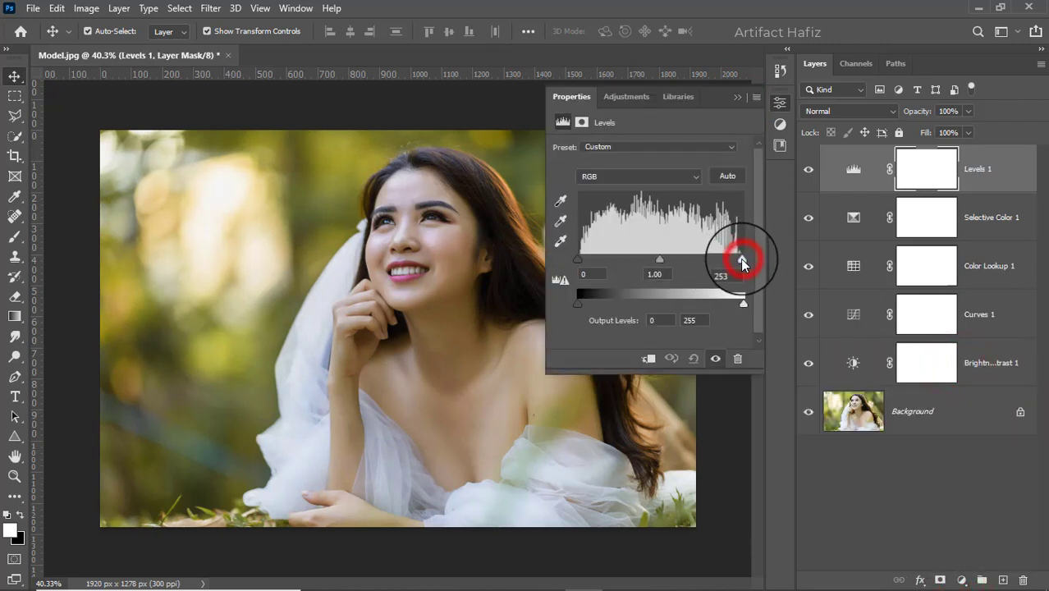
{"action": "left_click_drag", "start_coordinate": [743, 261], "coordinate": [740, 259]}
{"action": "left_click", "coordinate": [577, 260]}
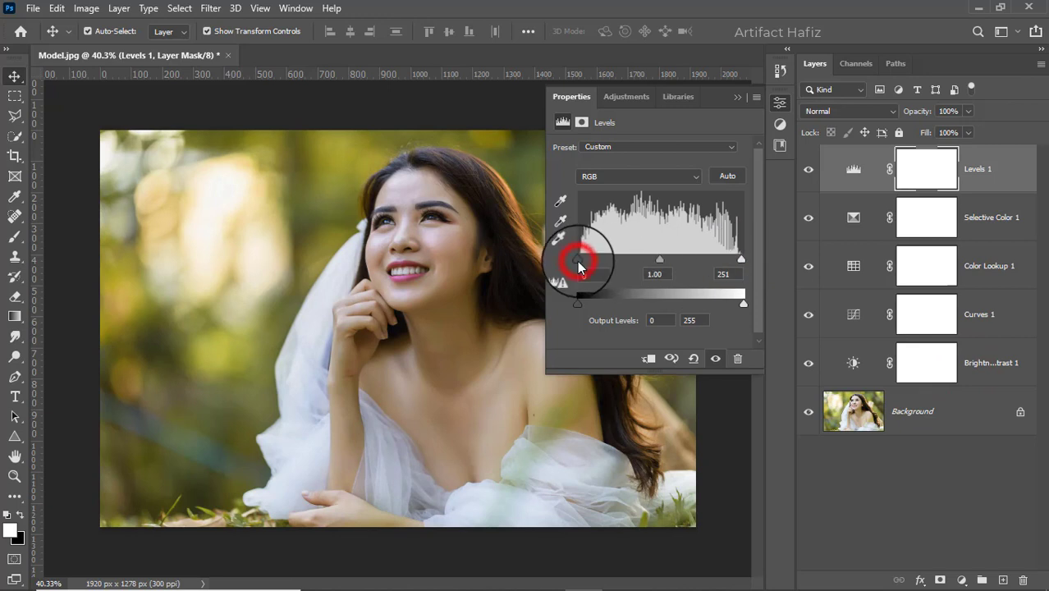
{"action": "left_click_drag", "start_coordinate": [578, 261], "coordinate": [579, 260]}
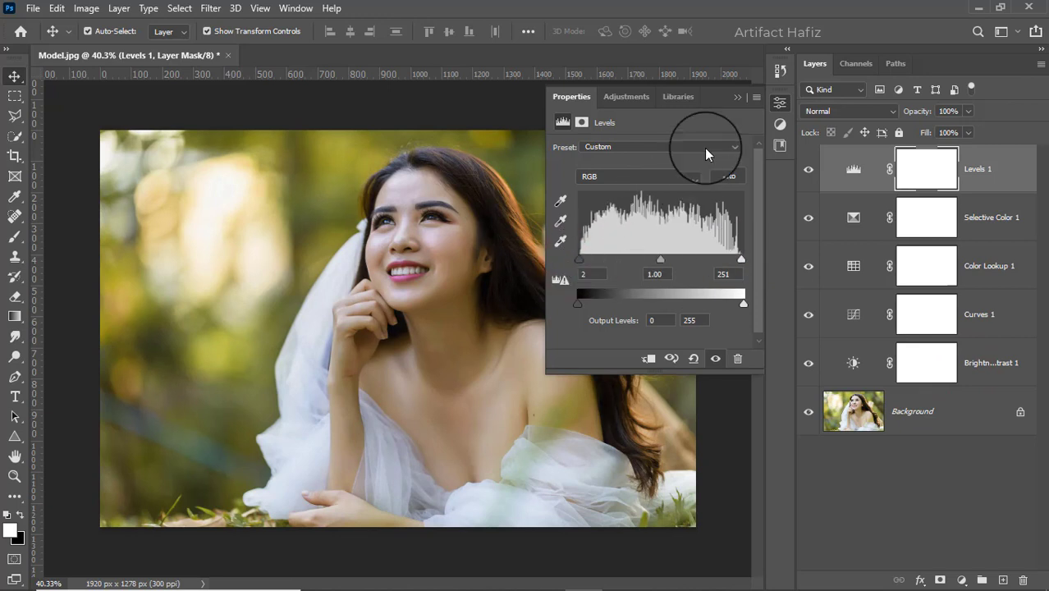
{"action": "left_click", "coordinate": [738, 97]}
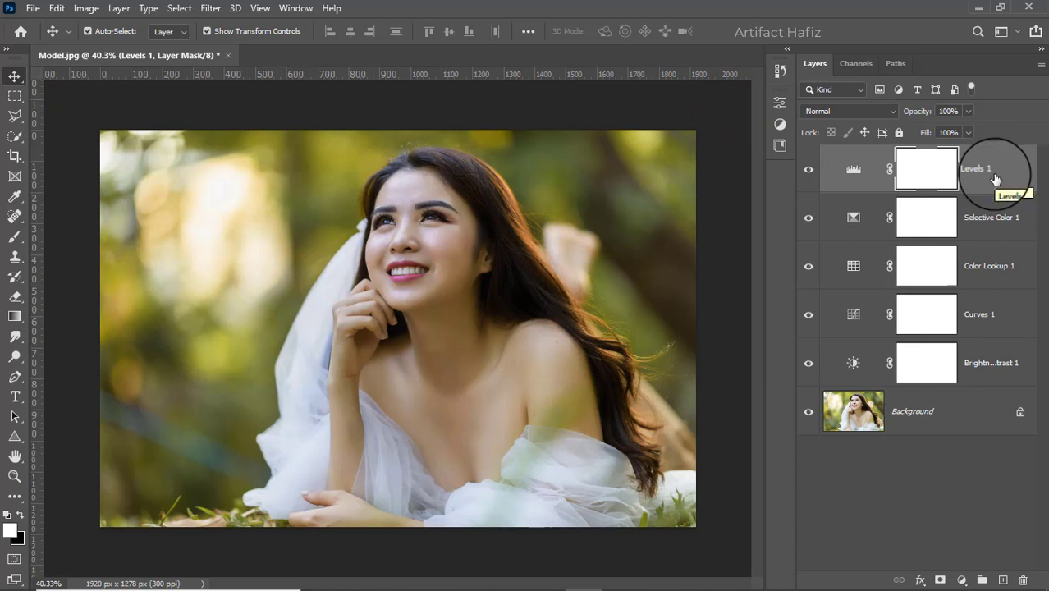
{"action": "left_click", "coordinate": [961, 580]}
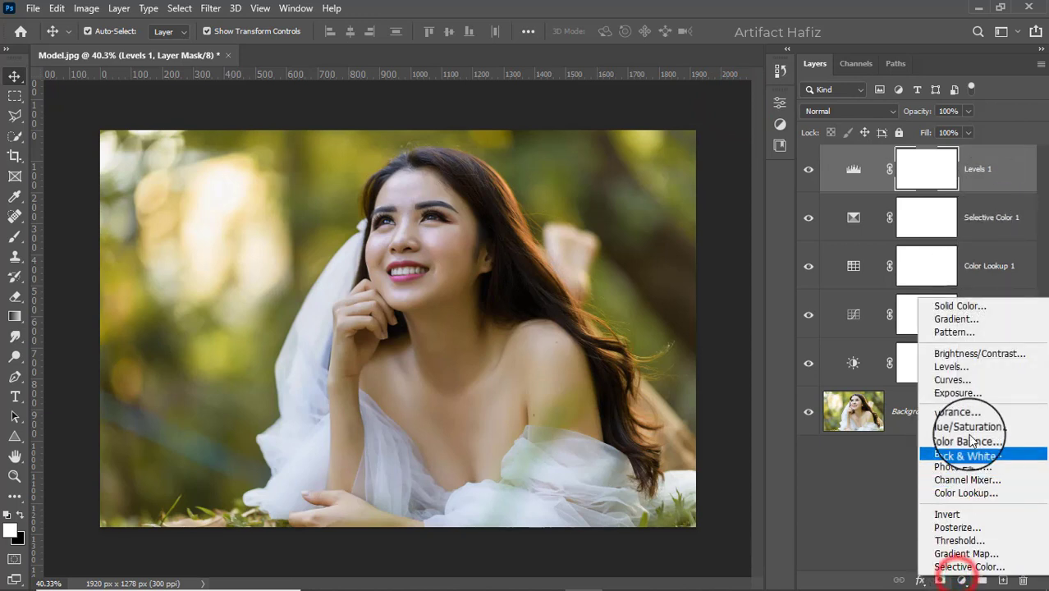
- Add a strongly brightening Curves 2 layer and invert its mask to black
{"action": "left_click", "coordinate": [956, 378]}
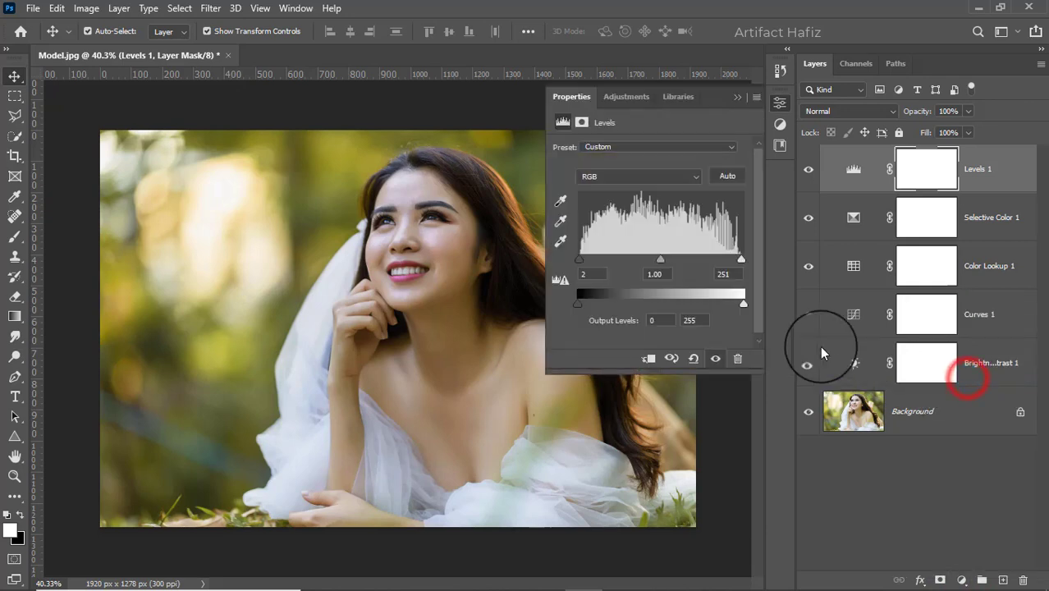
{"action": "left_click_drag", "start_coordinate": [663, 259], "coordinate": [647, 213]}
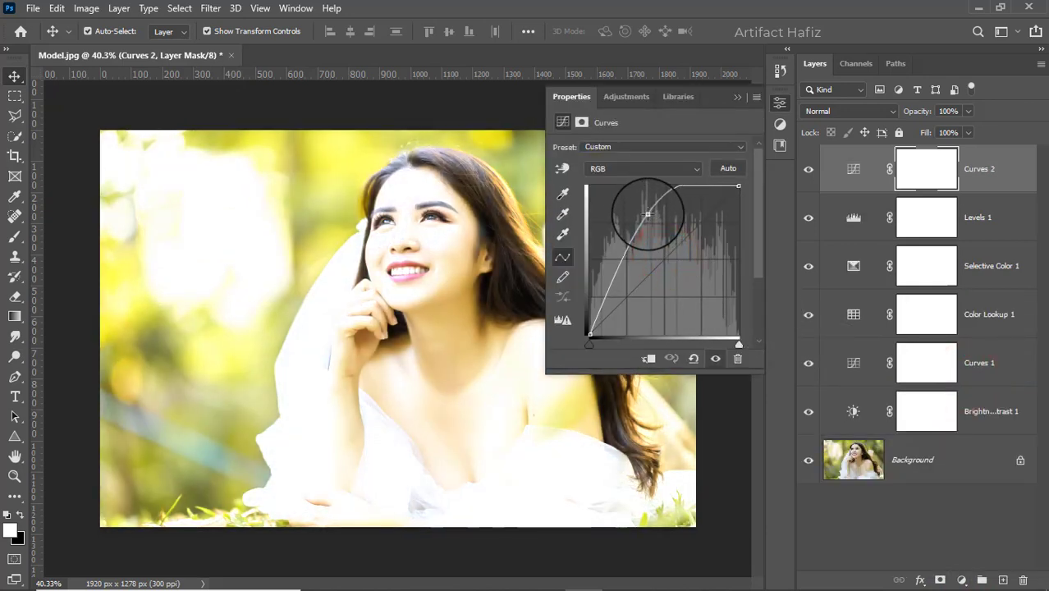
{"action": "left_click", "coordinate": [736, 99]}
{"action": "left_click", "coordinate": [918, 169]}
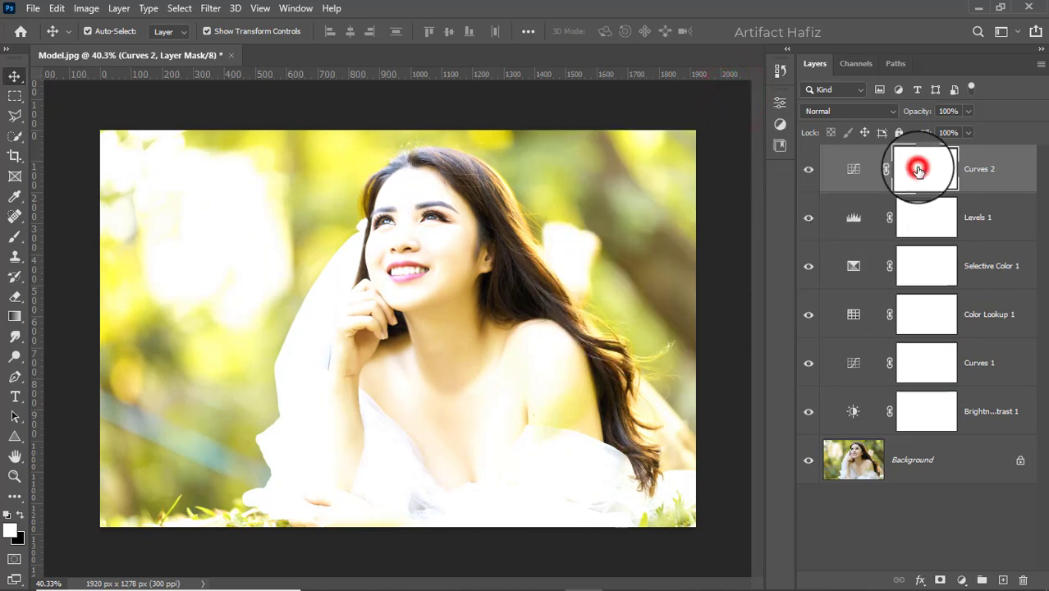
{"action": "left_click", "coordinate": [88, 8]}
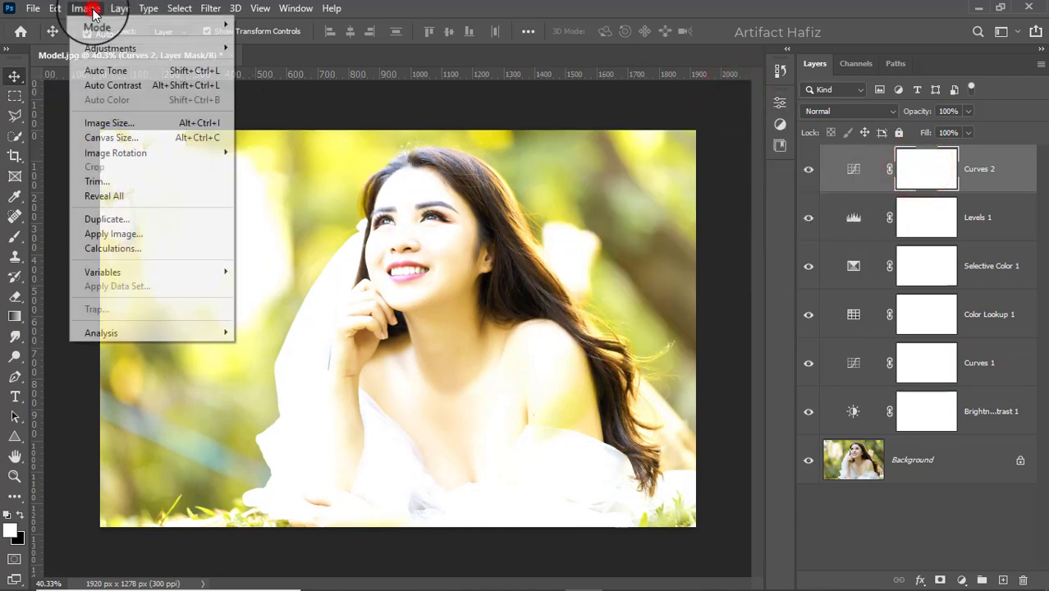
{"action": "mouse_move", "coordinate": [110, 48]}
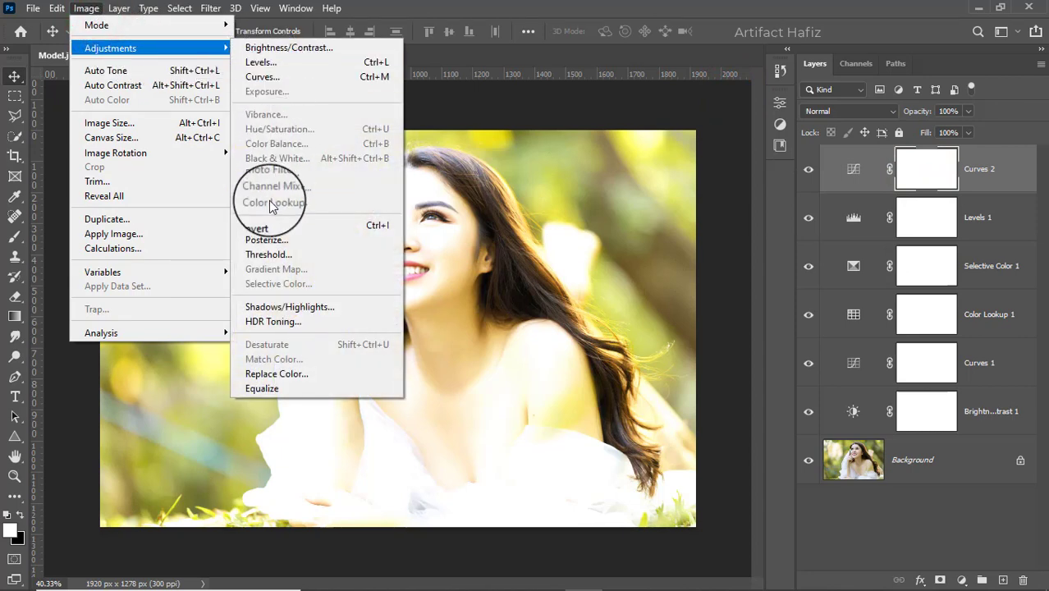
{"action": "left_click", "coordinate": [258, 226]}
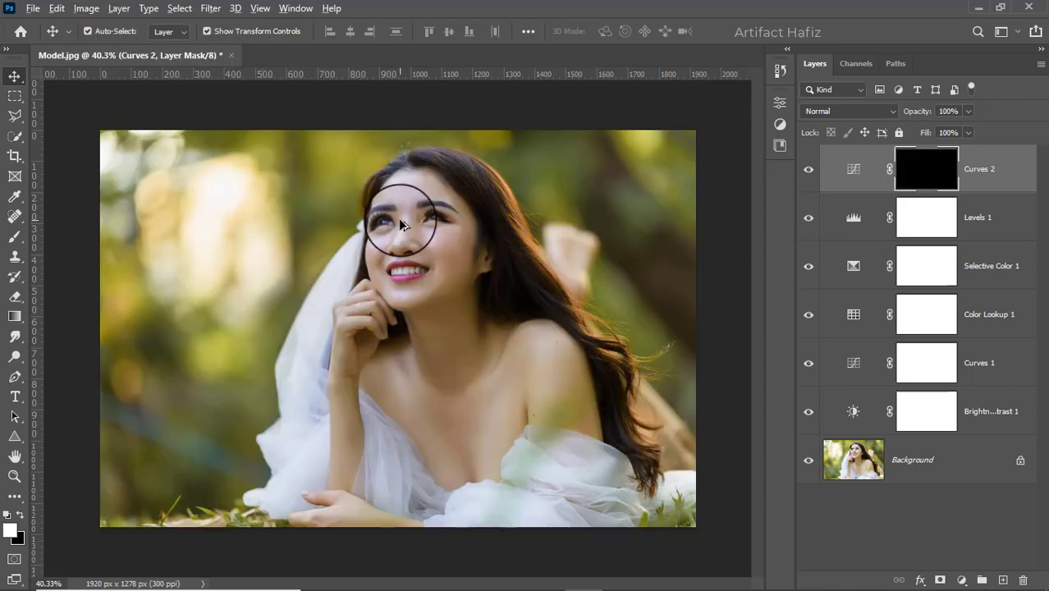
- Zoom and pan to the eyes, then select the Brush tool with the Soft Round preset
{"action": "scroll", "coordinate": [402, 225], "scroll_direction": "up", "scroll_amount": 2}
{"action": "scroll", "coordinate": [403, 222], "scroll_direction": "up", "scroll_amount": 3}
{"action": "scroll", "coordinate": [386, 203], "scroll_direction": "up", "scroll_amount": 2}
{"action": "left_click_drag", "start_coordinate": [408, 189], "coordinate": [394, 230]}
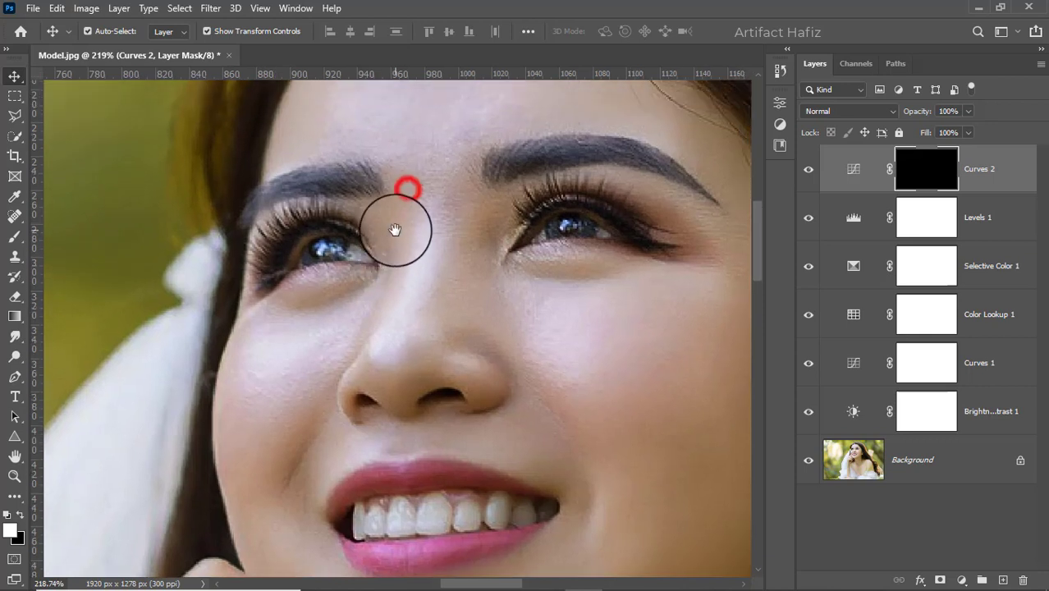
{"action": "left_click", "coordinate": [15, 236]}
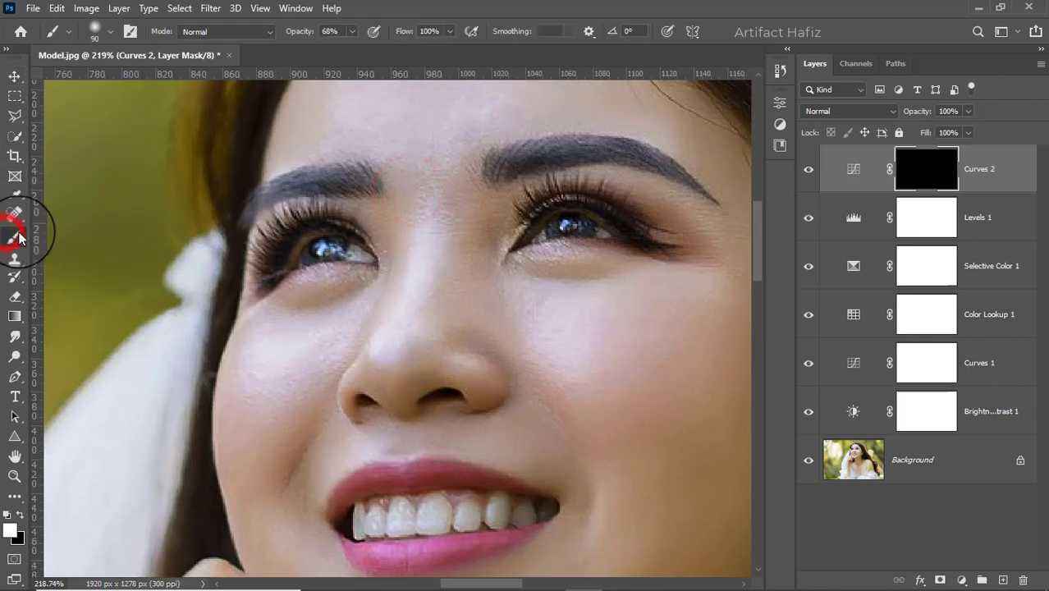
{"action": "left_click", "coordinate": [105, 32]}
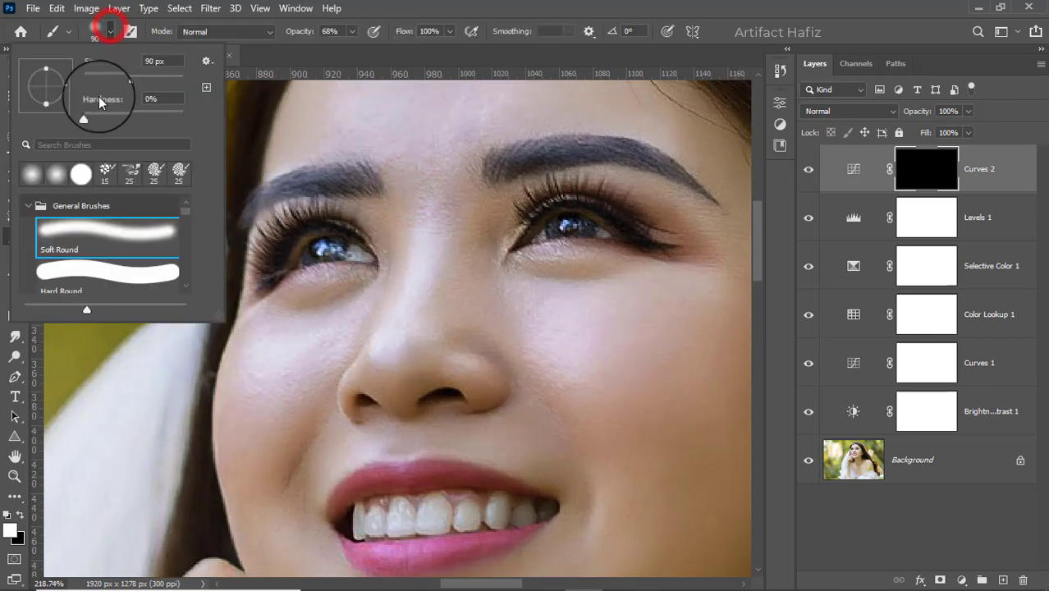
{"action": "left_click", "coordinate": [79, 234]}
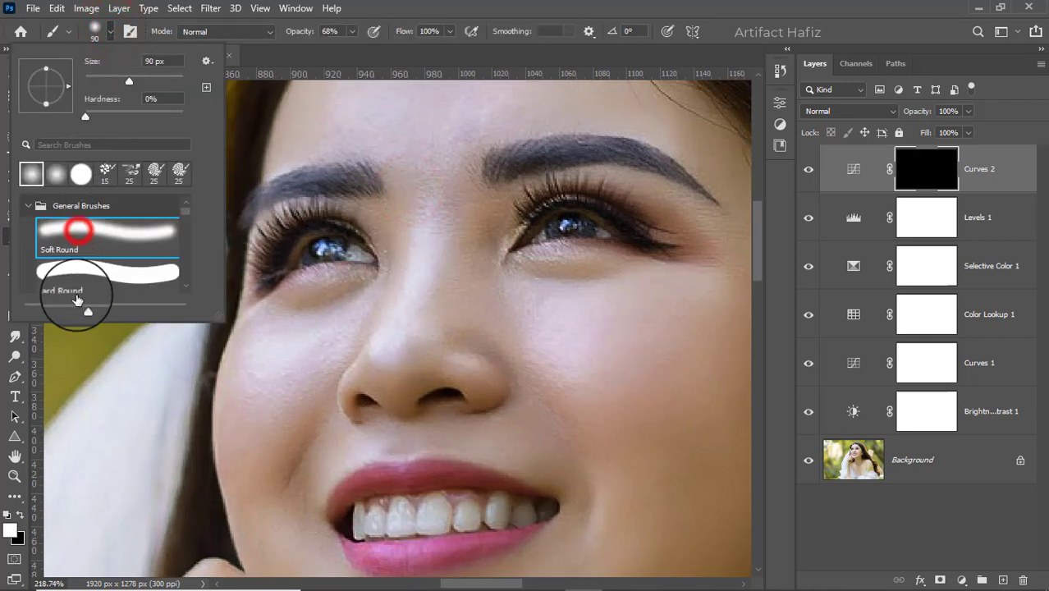
{"action": "left_click", "coordinate": [27, 517]}
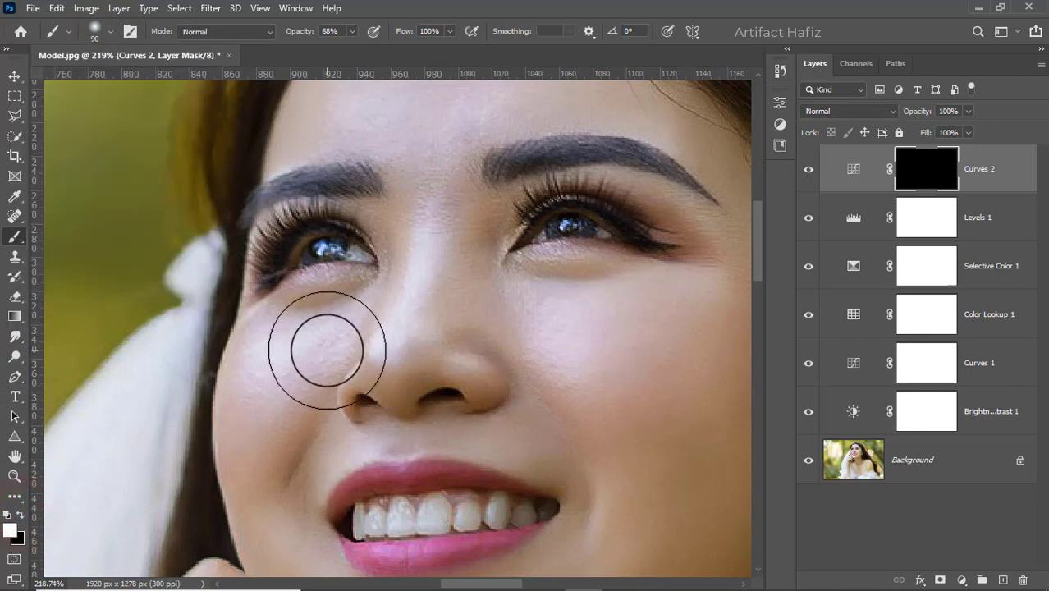
- With a smaller brush, paint white over both irises on the Curves 2 mask and compare
{"action": "key", "text": "bracketleft"}
{"action": "key", "text": "bracketleft"}
{"action": "key", "text": "bracketleft"}
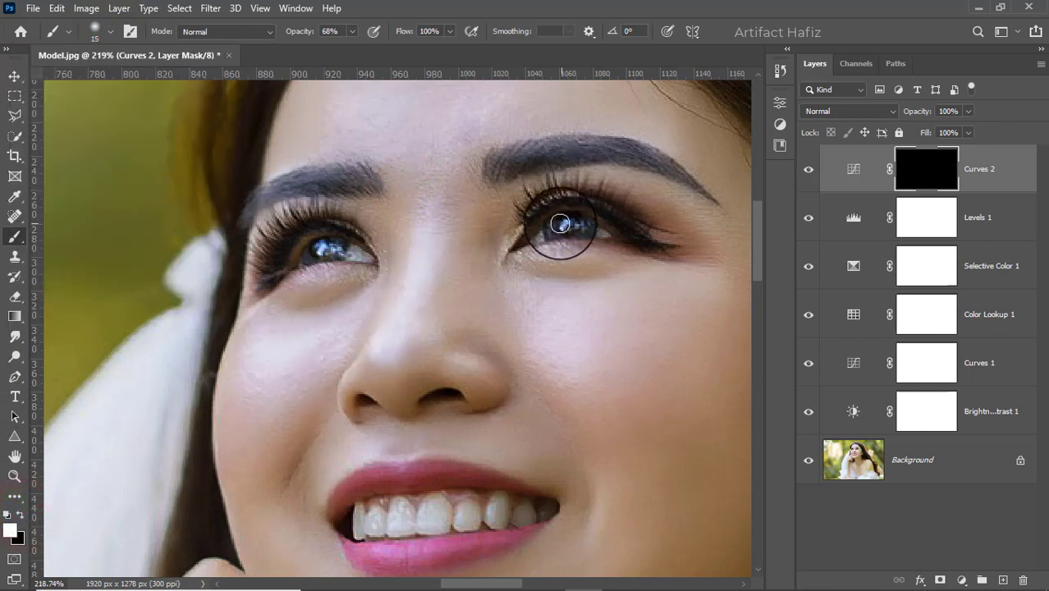
{"action": "mouse_move", "coordinate": [555, 224]}
{"action": "left_mouse_down"}
{"action": "mouse_move", "coordinate": [581, 222]}
{"action": "mouse_move", "coordinate": [554, 234]}
{"action": "left_mouse_up"}
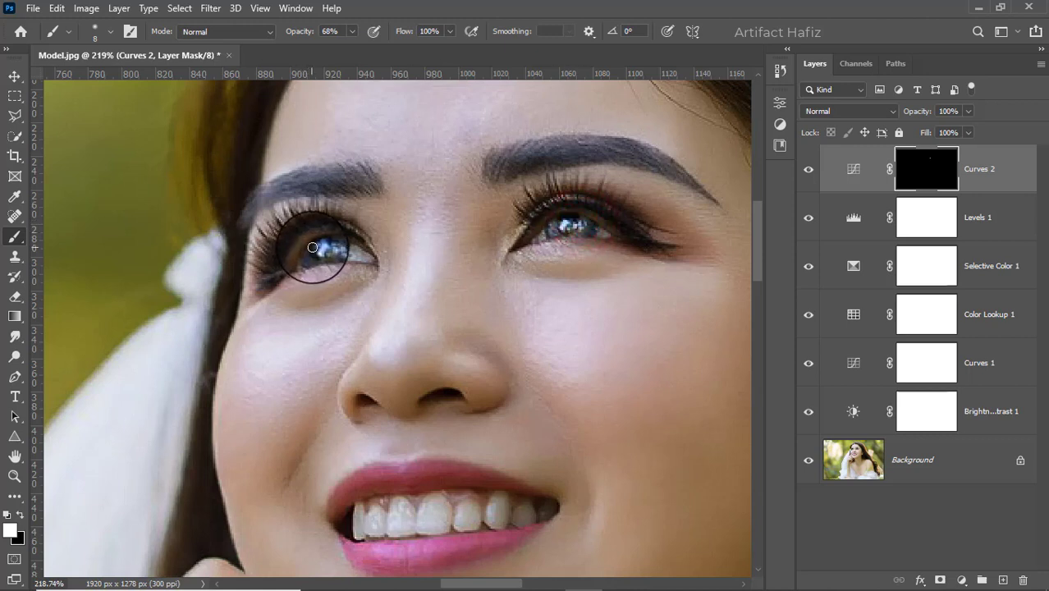
{"action": "mouse_move", "coordinate": [309, 248]}
{"action": "left_mouse_down"}
{"action": "mouse_move", "coordinate": [327, 239]}
{"action": "mouse_move", "coordinate": [305, 252]}
{"action": "mouse_move", "coordinate": [317, 258]}
{"action": "mouse_move", "coordinate": [305, 233]}
{"action": "mouse_move", "coordinate": [329, 241]}
{"action": "left_mouse_up"}
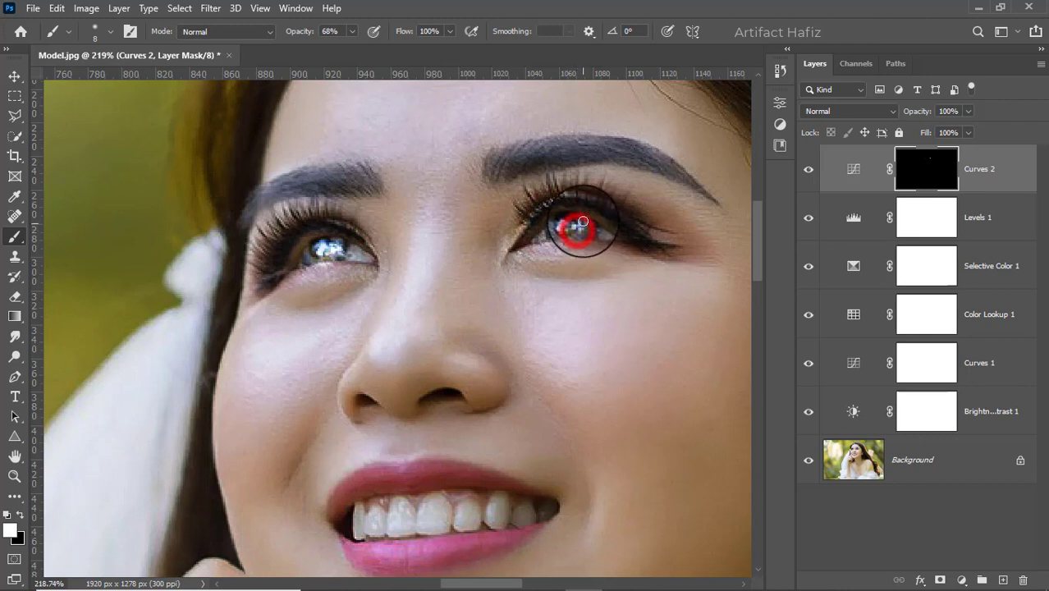
{"action": "mouse_move", "coordinate": [582, 222]}
{"action": "left_mouse_down"}
{"action": "mouse_move", "coordinate": [565, 241]}
{"action": "mouse_move", "coordinate": [555, 231]}
{"action": "mouse_move", "coordinate": [564, 220]}
{"action": "left_mouse_up"}
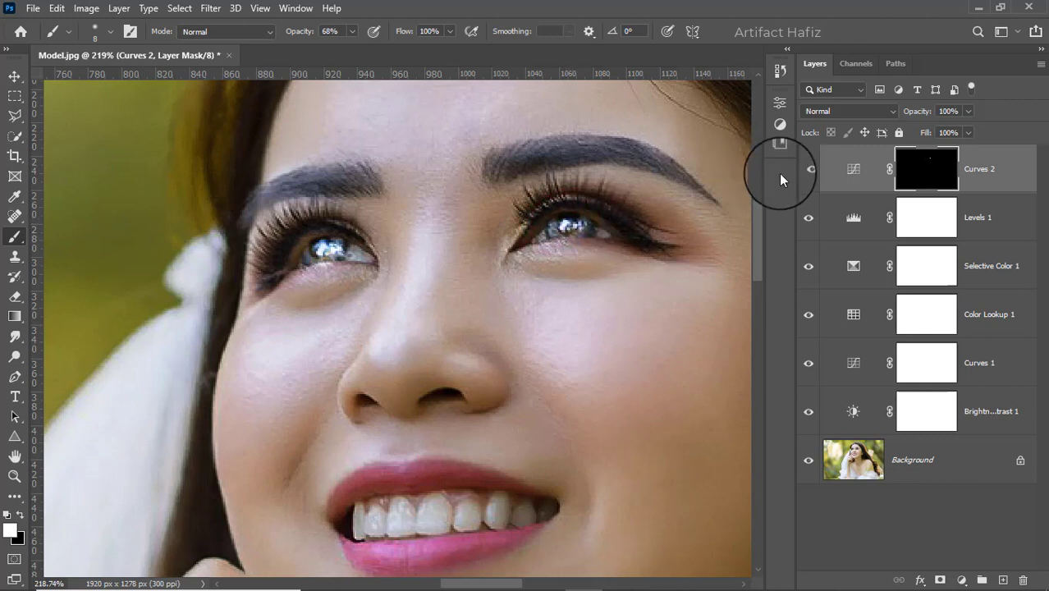
{"action": "left_click", "coordinate": [807, 170]}
{"action": "left_click", "coordinate": [808, 171]}
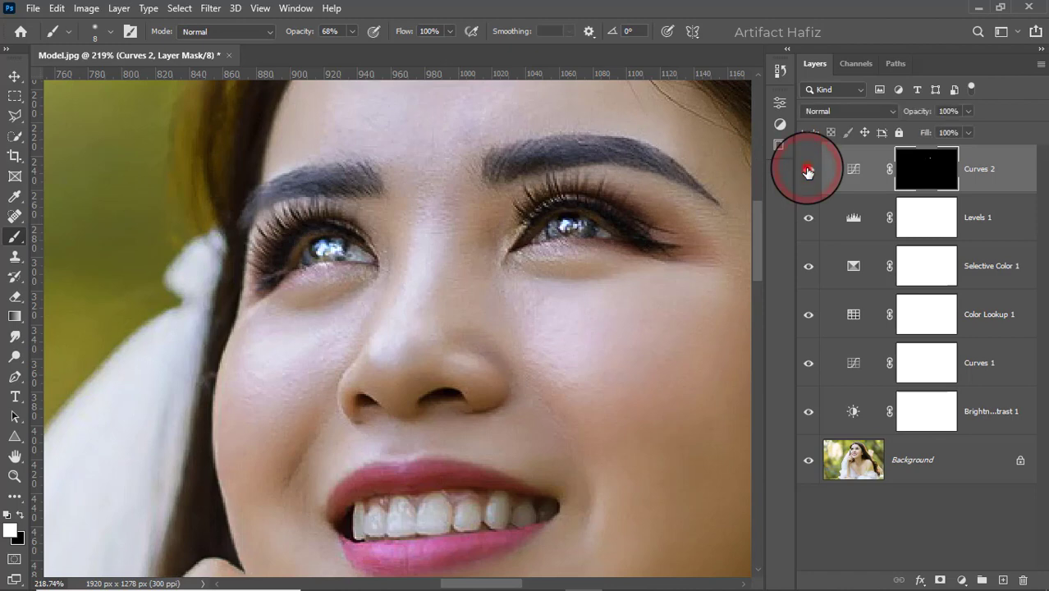
{"action": "left_click", "coordinate": [808, 171]}
- Paint black to remove brightening spill around the left iris, then compare with Curves 2 toggled
{"action": "scroll", "coordinate": [510, 235], "scroll_direction": "up", "scroll_amount": 2}
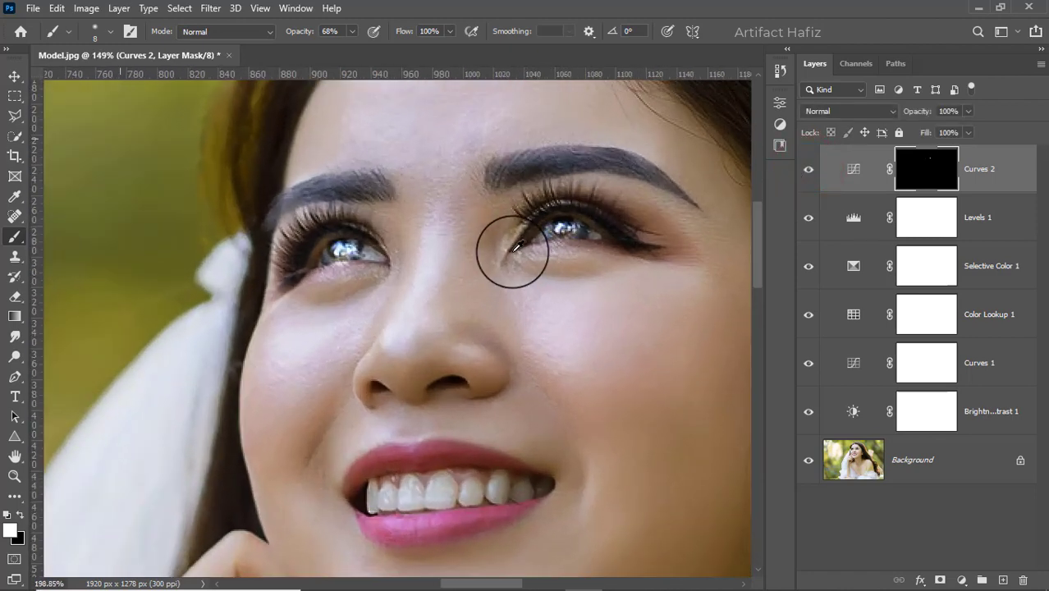
{"action": "left_click", "coordinate": [20, 514]}
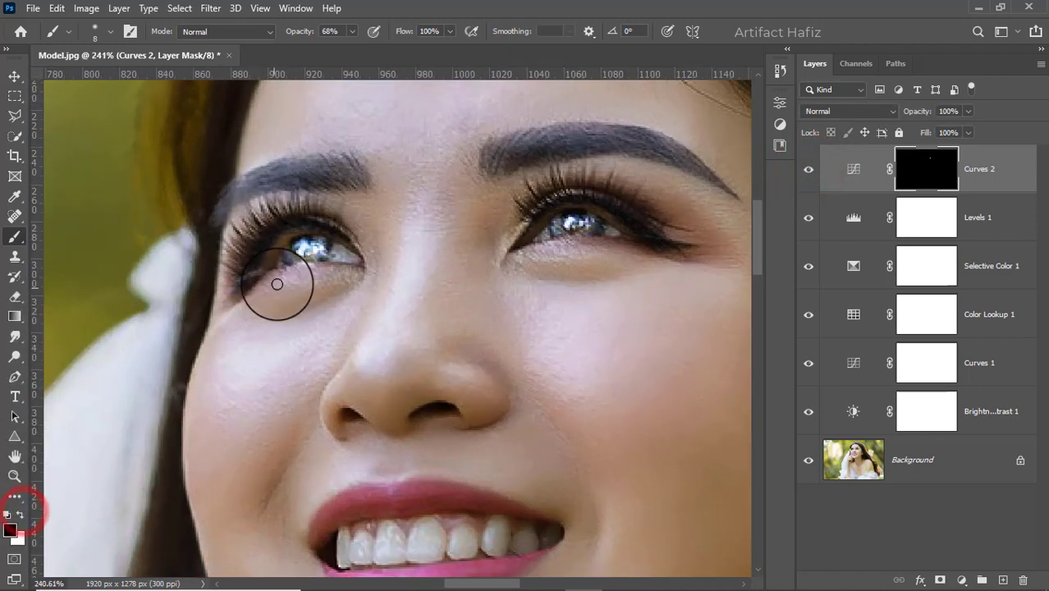
{"action": "left_click_drag", "start_coordinate": [301, 273], "coordinate": [312, 272]}
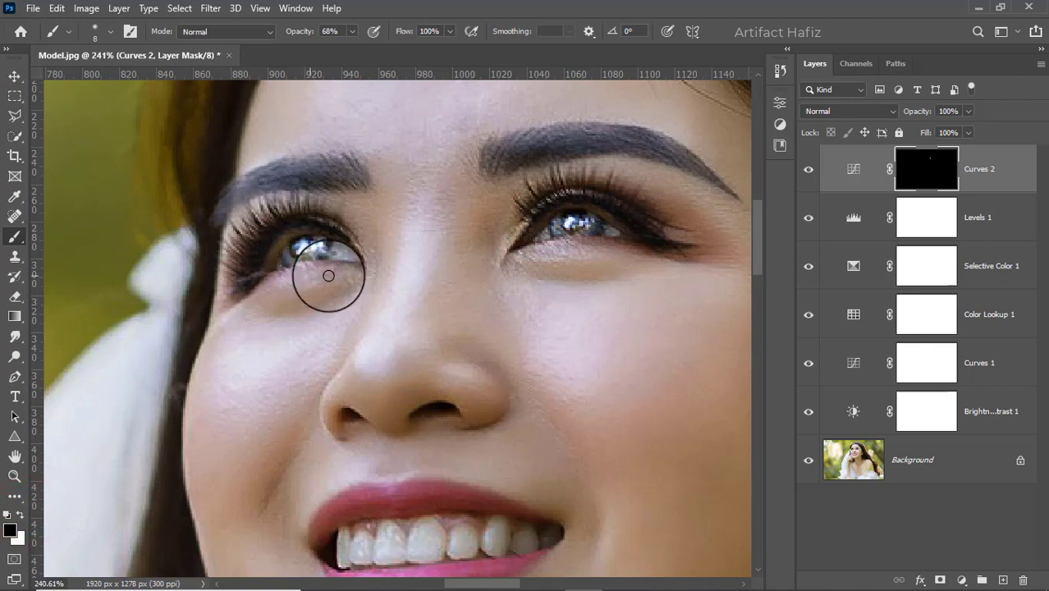
{"action": "left_click", "coordinate": [809, 169]}
{"action": "left_click", "coordinate": [809, 170]}
{"action": "left_click", "coordinate": [809, 171]}
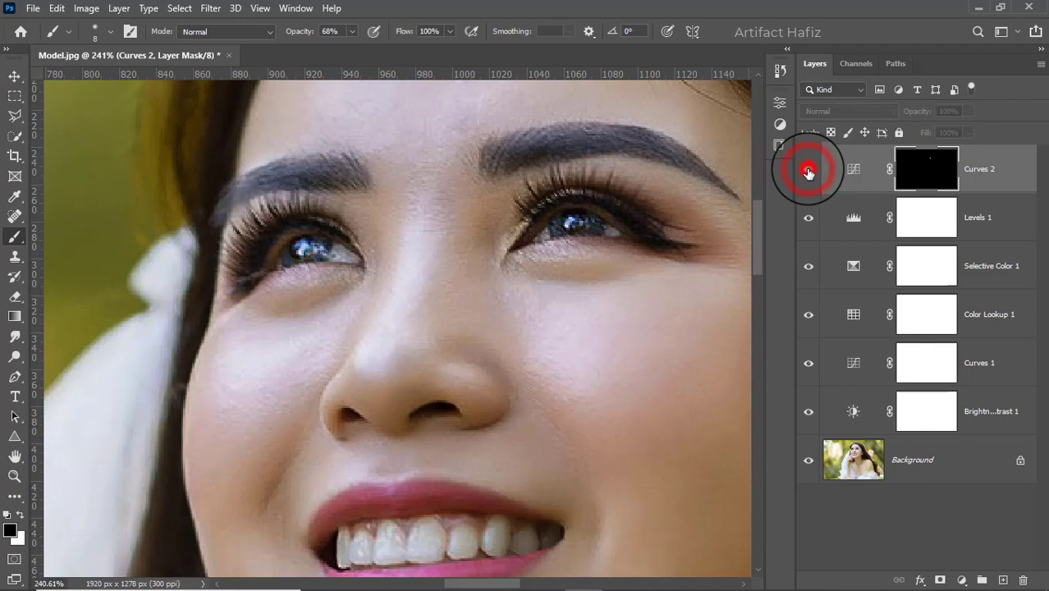
{"action": "left_click", "coordinate": [808, 173]}
{"action": "left_click", "coordinate": [808, 173]}
- Set the Curves 2 blend mode to Exclusion and keep the layer visible
{"action": "scroll", "coordinate": [590, 215], "scroll_direction": "down", "scroll_amount": 2}
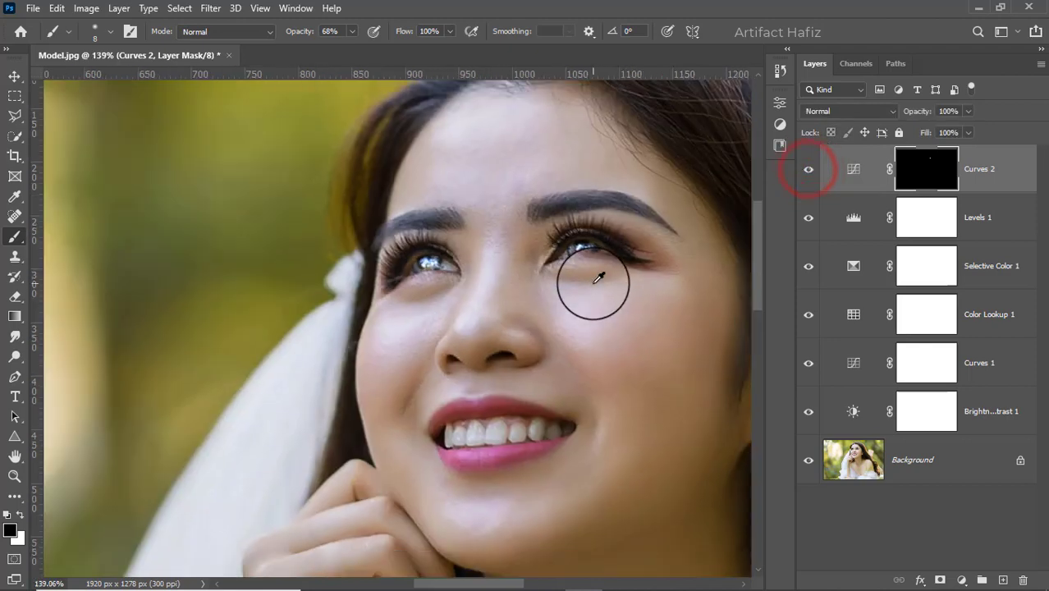
{"action": "scroll", "coordinate": [596, 285], "scroll_direction": "down", "scroll_amount": 2}
{"action": "scroll", "coordinate": [598, 277], "scroll_direction": "down", "scroll_amount": 2}
{"action": "scroll", "coordinate": [563, 215], "scroll_direction": "up", "scroll_amount": 1}
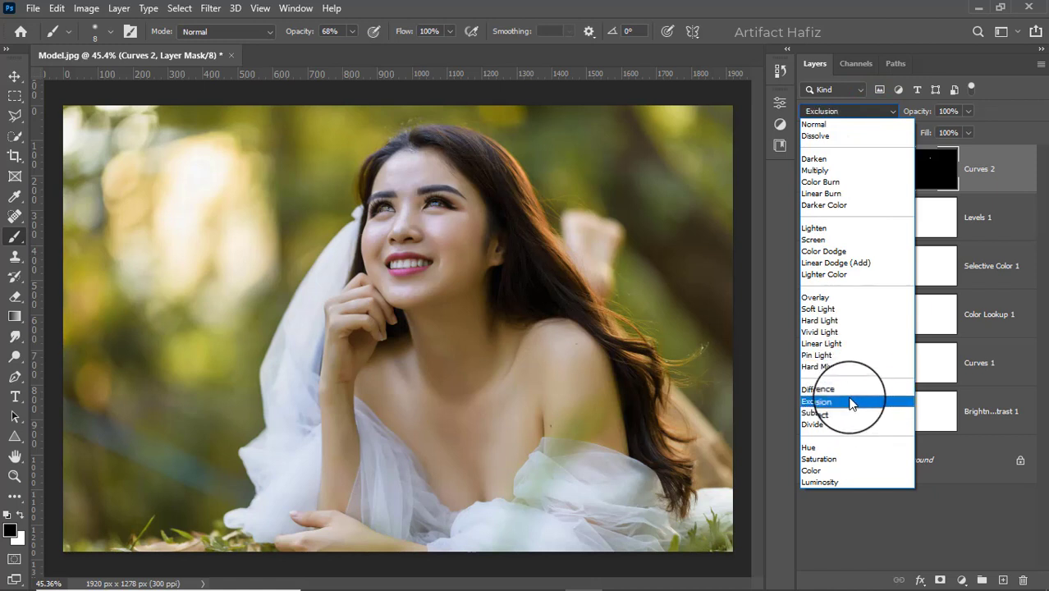
{"action": "left_click", "coordinate": [850, 402]}
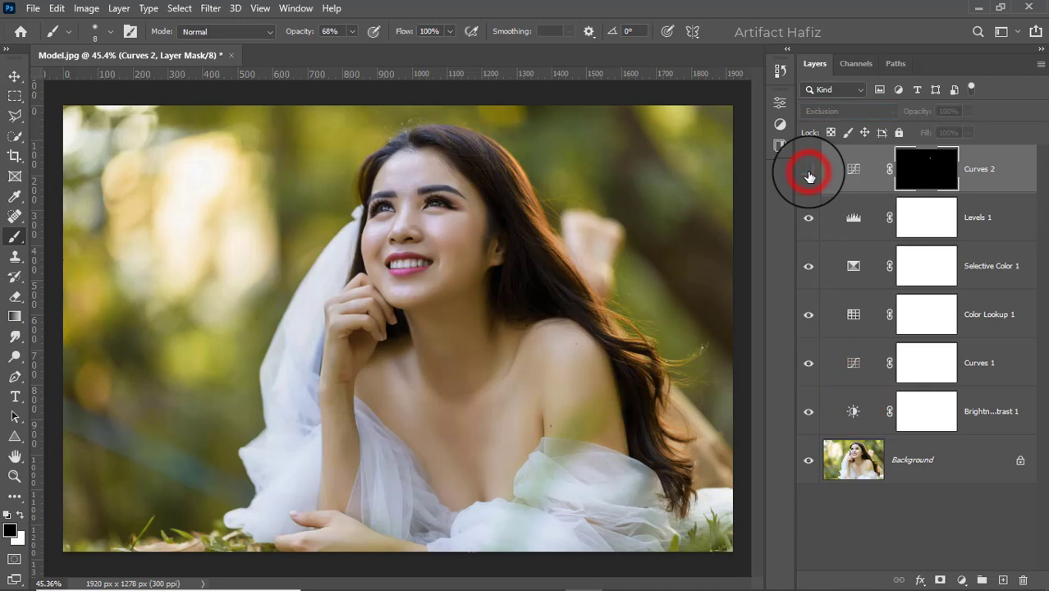
{"action": "left_click", "coordinate": [809, 177]}
- Lower the Curves 2 opacity to 51%
{"action": "scroll", "coordinate": [406, 193], "scroll_direction": "up", "scroll_amount": 5}
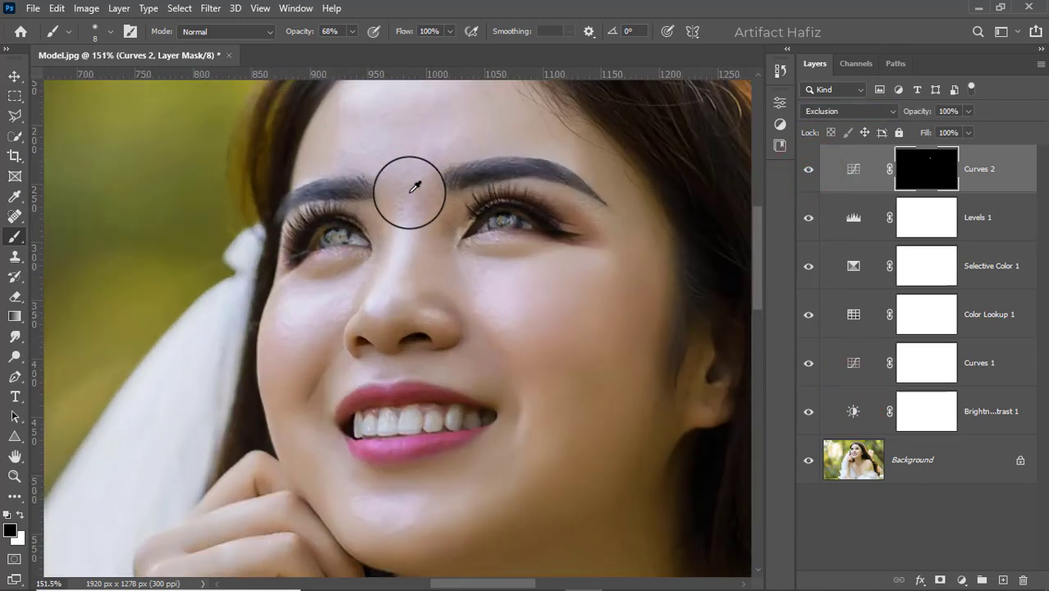
{"action": "scroll", "coordinate": [414, 187], "scroll_direction": "down", "scroll_amount": 2}
{"action": "scroll", "coordinate": [414, 187], "scroll_direction": "down", "scroll_amount": 1}
{"action": "scroll", "coordinate": [418, 181], "scroll_direction": "down", "scroll_amount": 2}
{"action": "scroll", "coordinate": [418, 180], "scroll_direction": "down", "scroll_amount": 1}
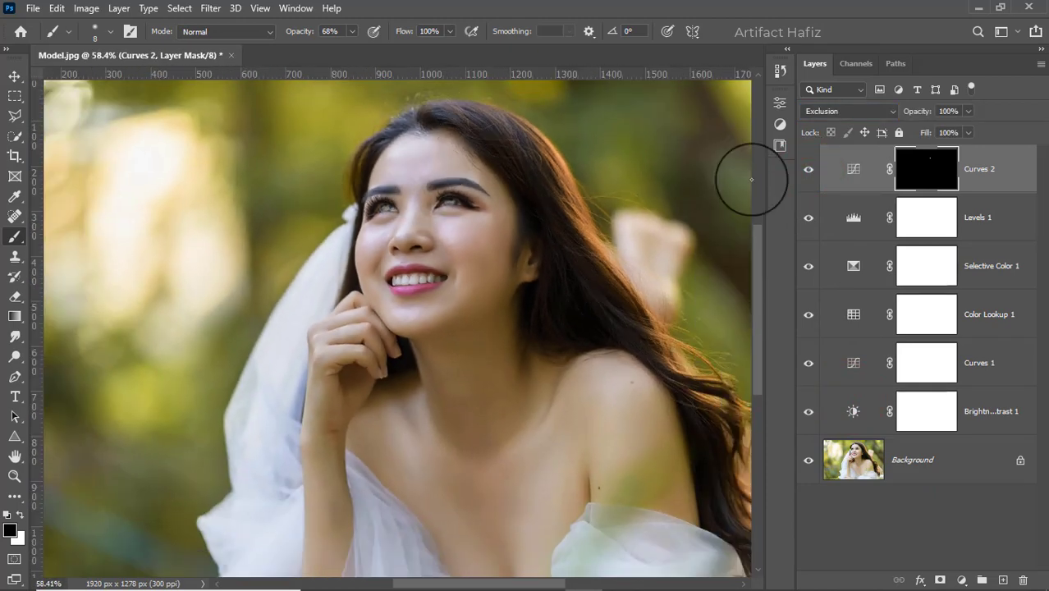
{"action": "left_click_drag", "start_coordinate": [961, 133], "coordinate": [935, 131]}
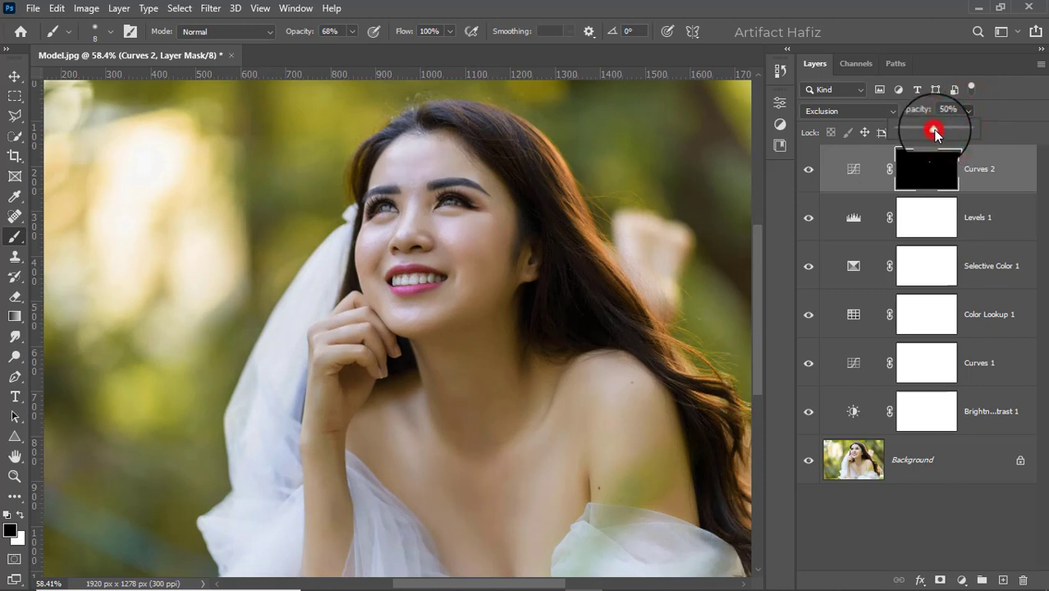
{"action": "left_click", "coordinate": [988, 168]}
- Stamp all visible layers into Layer 1, convert it for Smart Filters, and open Liquify
{"action": "key", "text": "ctrl+alt+shift+e"}
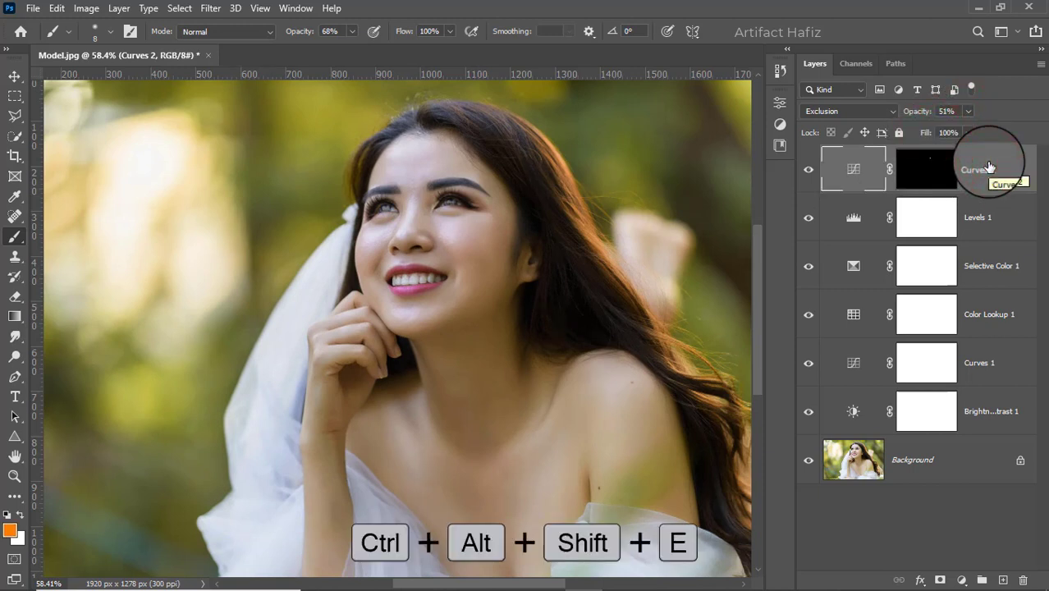
{"action": "left_click", "coordinate": [205, 8]}
{"action": "left_click", "coordinate": [220, 47]}
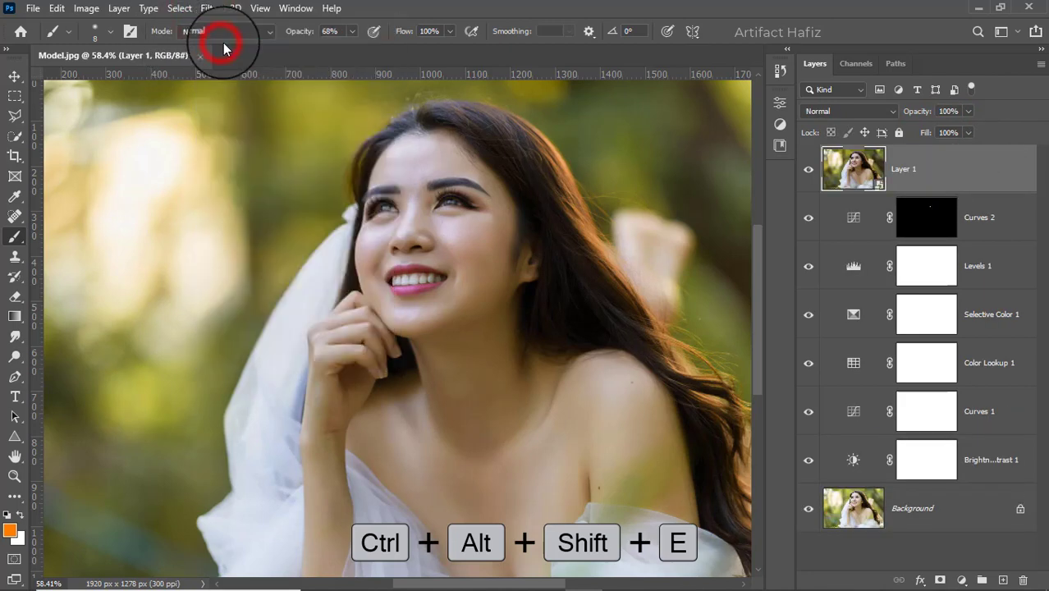
{"action": "left_click", "coordinate": [210, 8]}
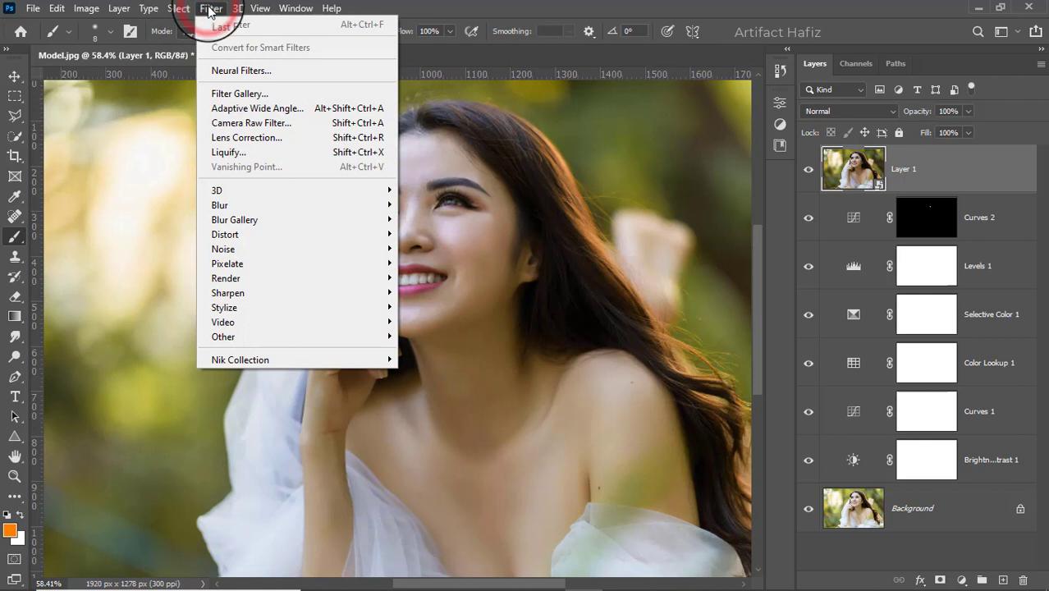
{"action": "left_click", "coordinate": [235, 151]}
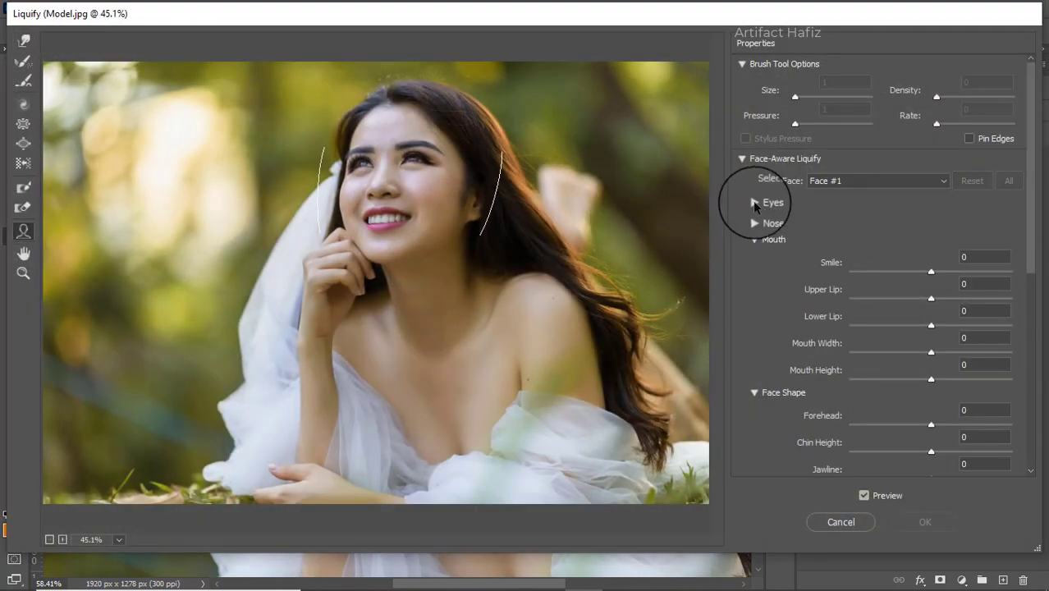
- In Face-Aware Liquify, set Eye Size to 20 and 68 and Eye Height to 15 for both eyes
{"action": "left_click", "coordinate": [753, 204]}
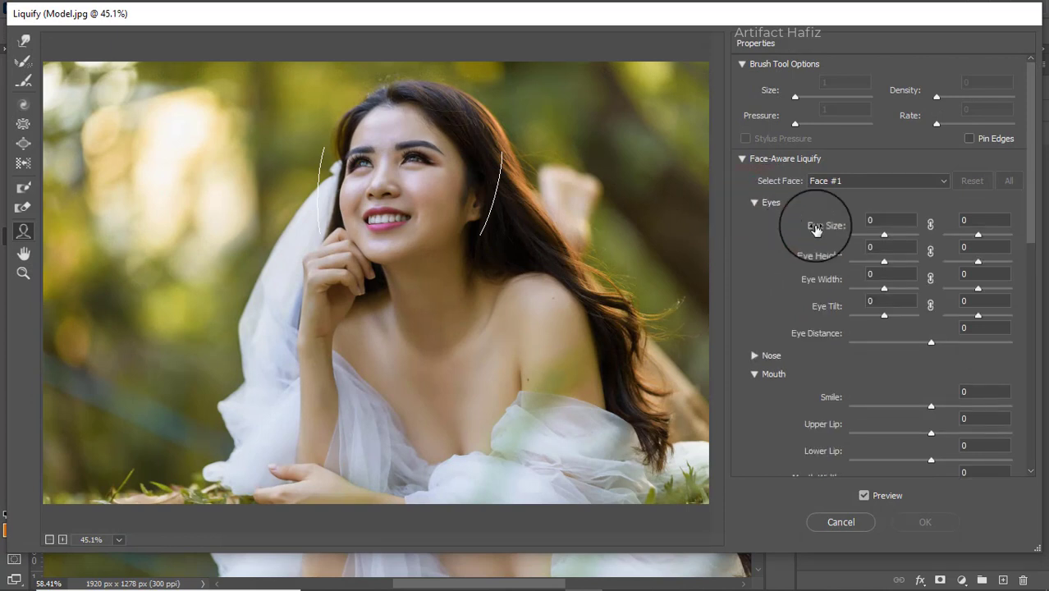
{"action": "mouse_move", "coordinate": [884, 237]}
{"action": "left_mouse_down"}
{"action": "mouse_move", "coordinate": [912, 236]}
{"action": "mouse_move", "coordinate": [894, 237]}
{"action": "left_mouse_up"}
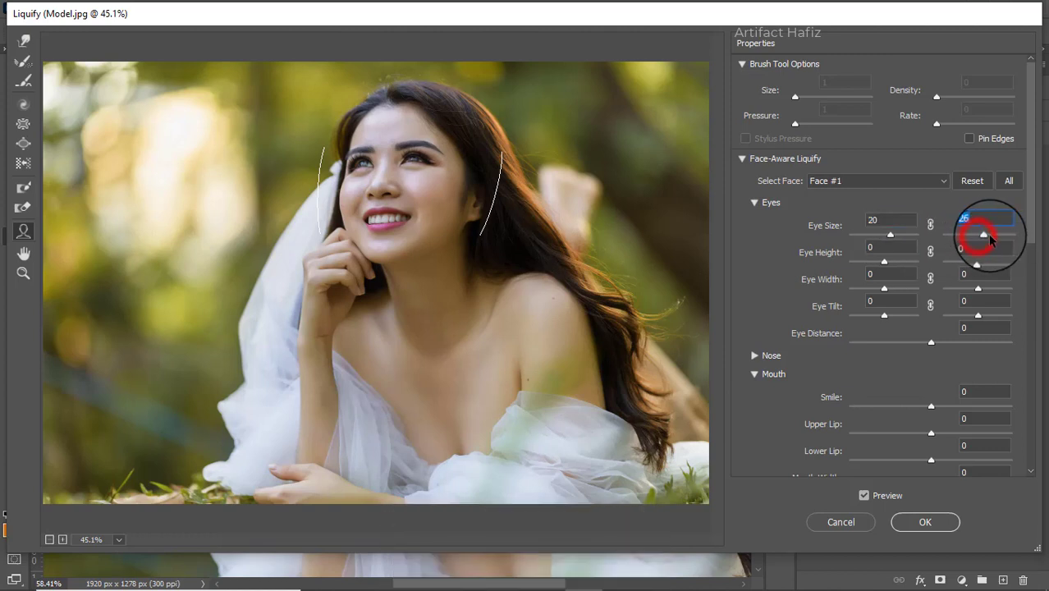
{"action": "left_click_drag", "start_coordinate": [978, 238], "coordinate": [1009, 239]}
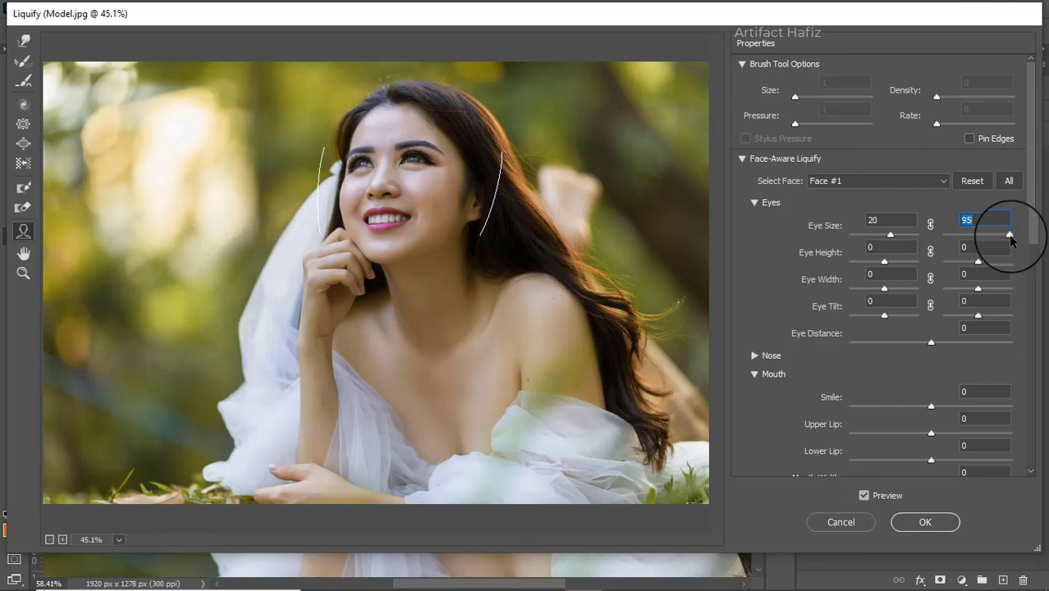
{"action": "left_click_drag", "start_coordinate": [1008, 239], "coordinate": [1005, 242]}
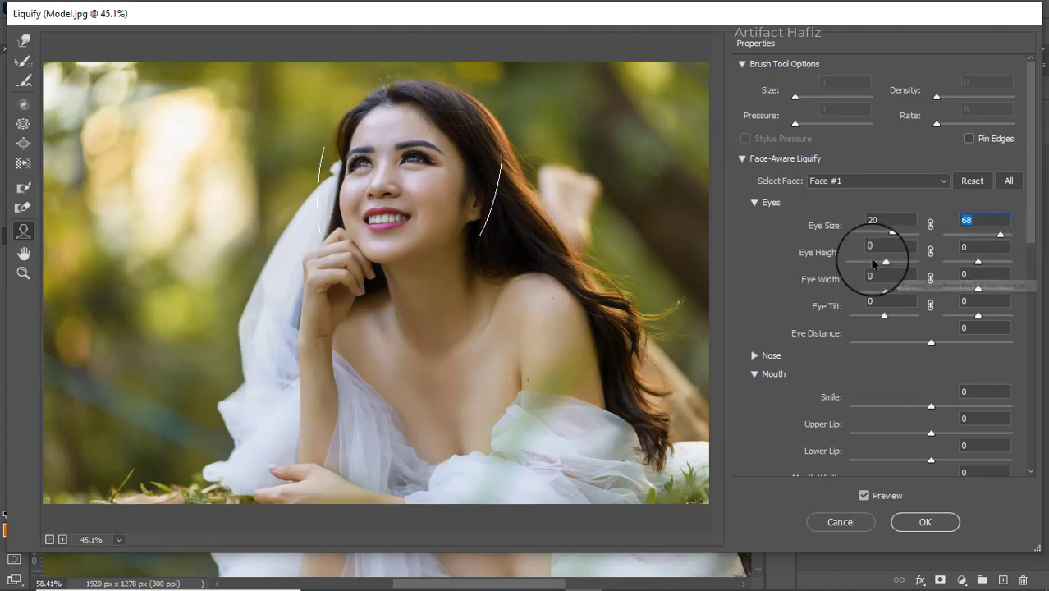
{"action": "mouse_move", "coordinate": [884, 264]}
{"action": "left_mouse_down"}
{"action": "mouse_move", "coordinate": [912, 261]}
{"action": "mouse_move", "coordinate": [896, 262]}
{"action": "left_mouse_up"}
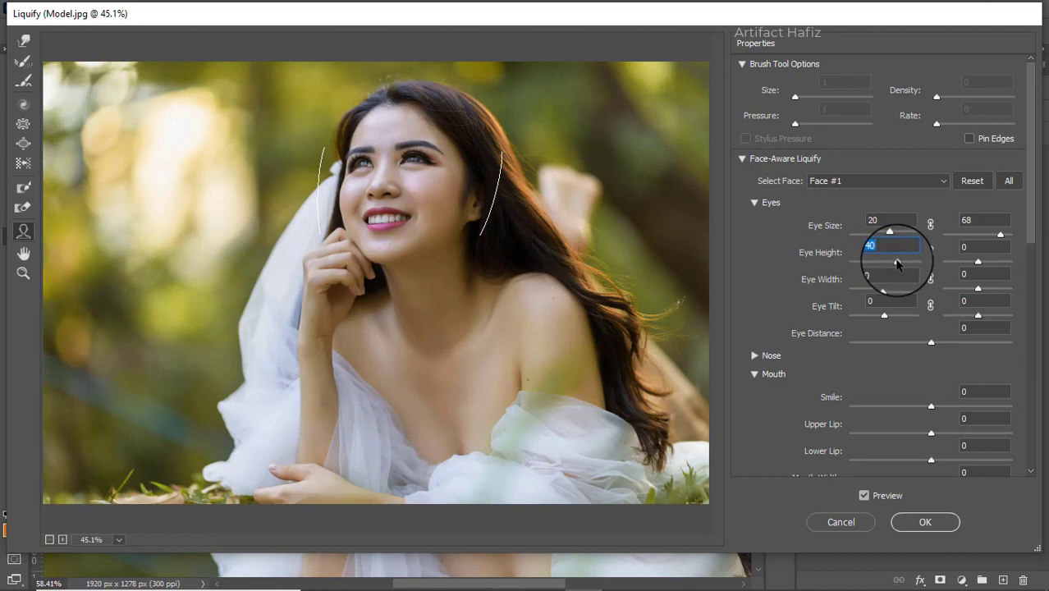
{"action": "left_click_drag", "start_coordinate": [977, 262], "coordinate": [999, 262]}
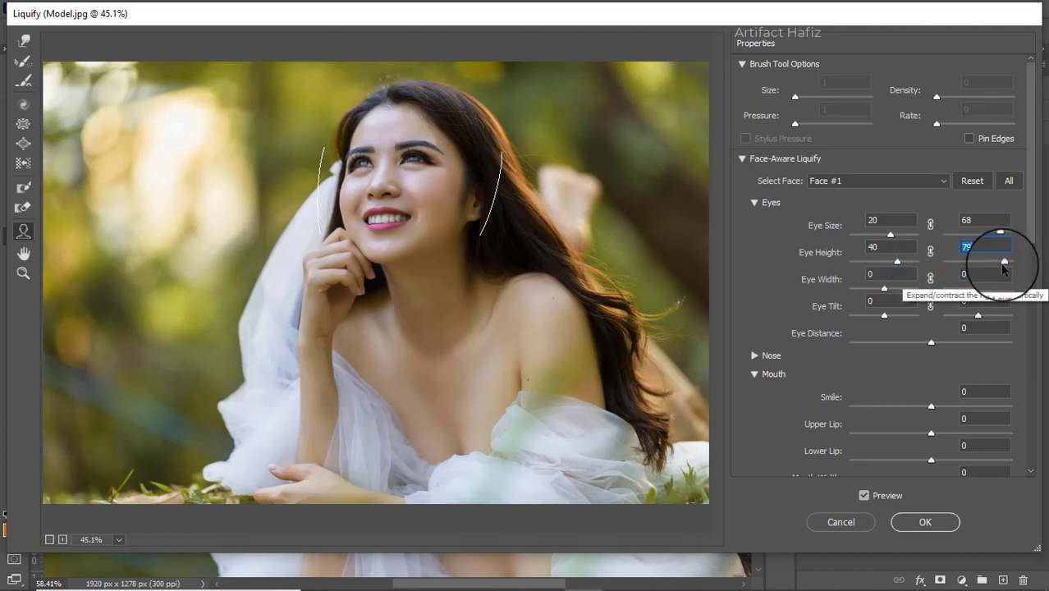
{"action": "left_click_drag", "start_coordinate": [1003, 266], "coordinate": [980, 269]}
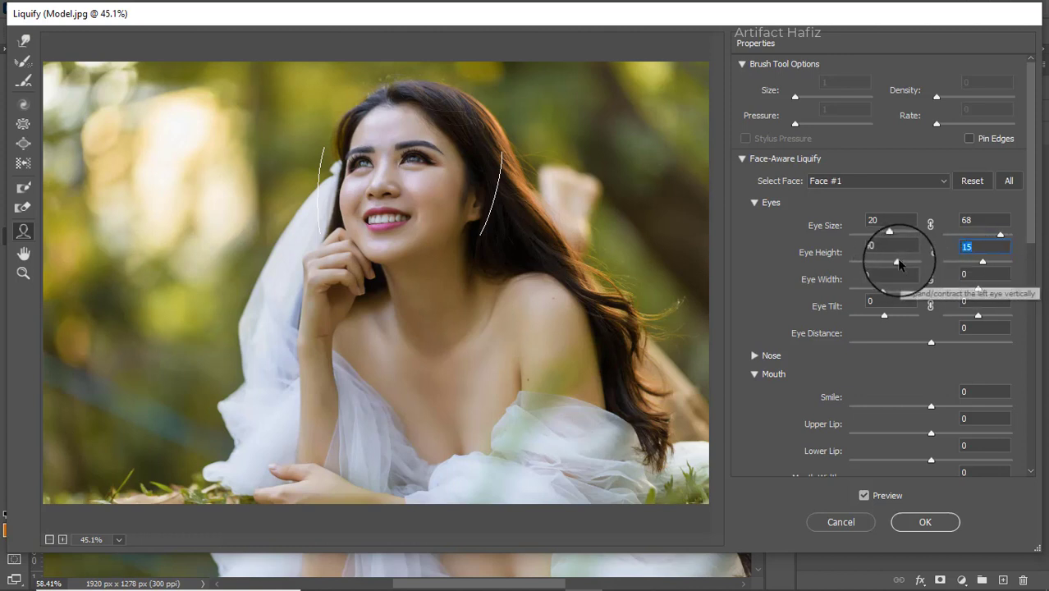
{"action": "left_click_drag", "start_coordinate": [897, 261], "coordinate": [902, 287]}
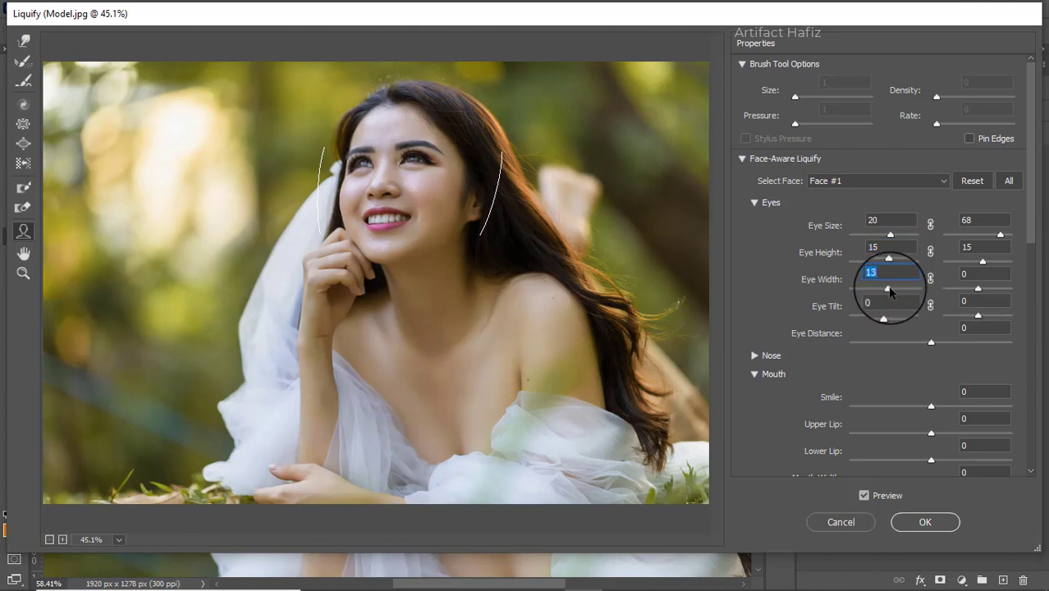
- Set Eye Width to 8 for both eyes and return Eye Tilt to 0
{"action": "left_click", "coordinate": [885, 289]}
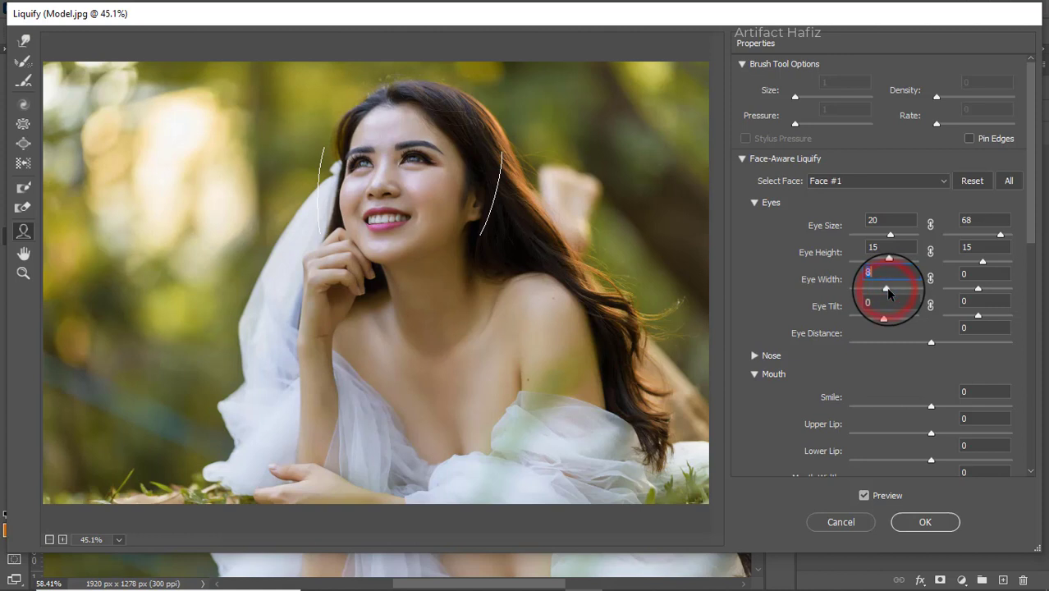
{"action": "left_click_drag", "start_coordinate": [976, 289], "coordinate": [982, 292]}
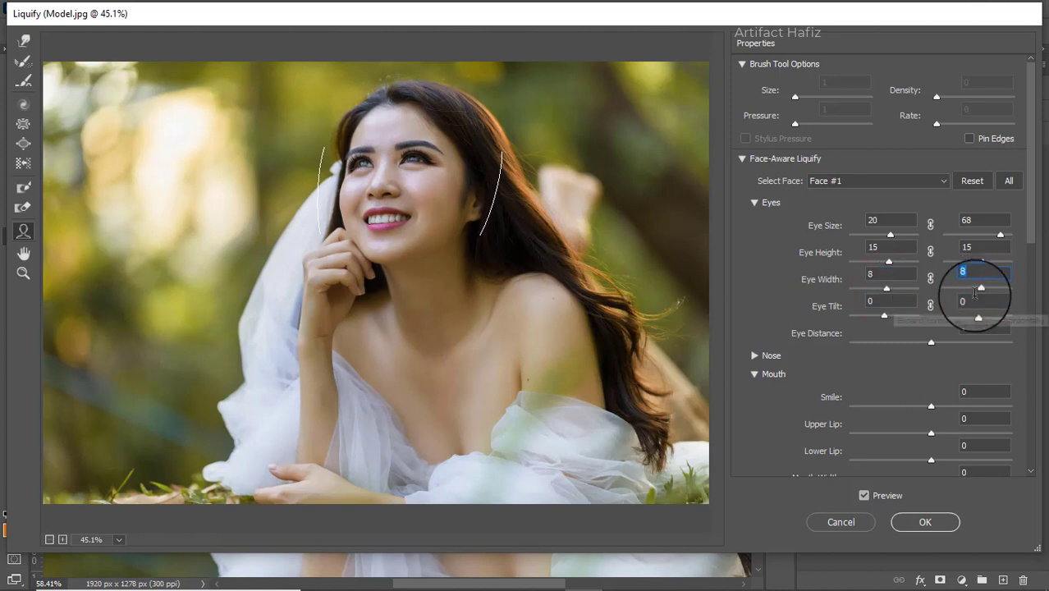
{"action": "mouse_move", "coordinate": [883, 316]}
{"action": "left_mouse_down"}
{"action": "mouse_move", "coordinate": [923, 318]}
{"action": "mouse_move", "coordinate": [851, 316]}
{"action": "mouse_move", "coordinate": [915, 316]}
{"action": "mouse_move", "coordinate": [875, 315]}
{"action": "mouse_move", "coordinate": [888, 318]}
{"action": "left_mouse_up"}
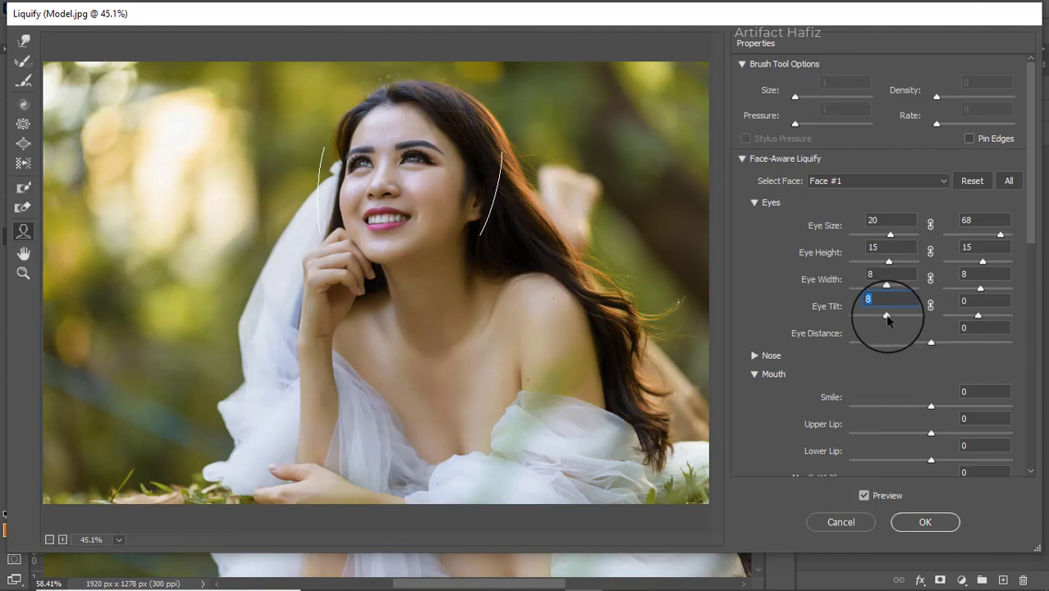
{"action": "mouse_move", "coordinate": [886, 317]}
{"action": "left_mouse_down"}
{"action": "mouse_move", "coordinate": [854, 317]}
{"action": "mouse_move", "coordinate": [886, 336]}
{"action": "left_mouse_up"}
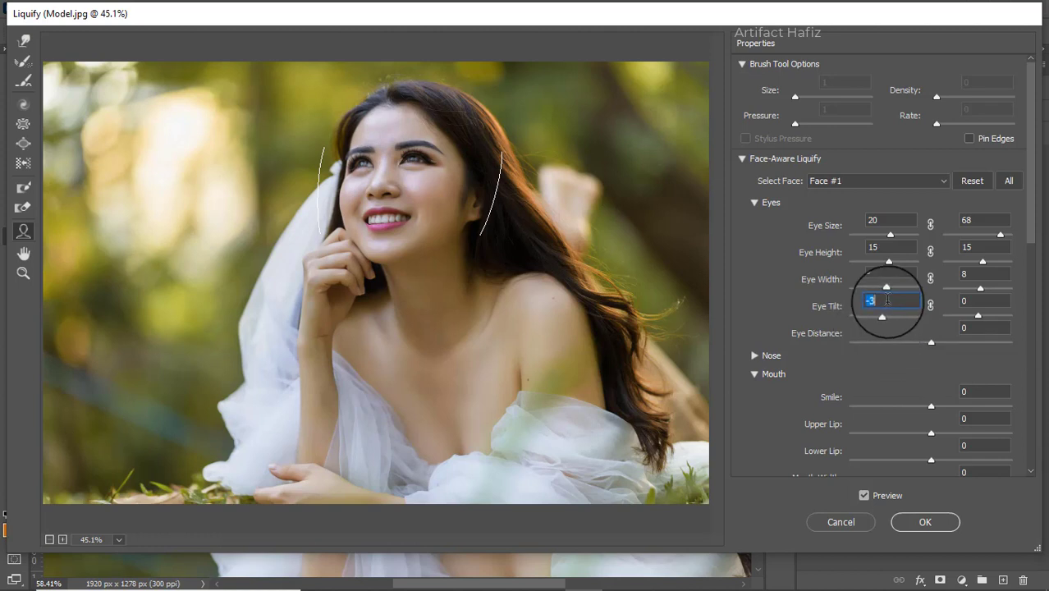
{"action": "left_click", "coordinate": [888, 300]}
{"action": "type", "text": "0"}
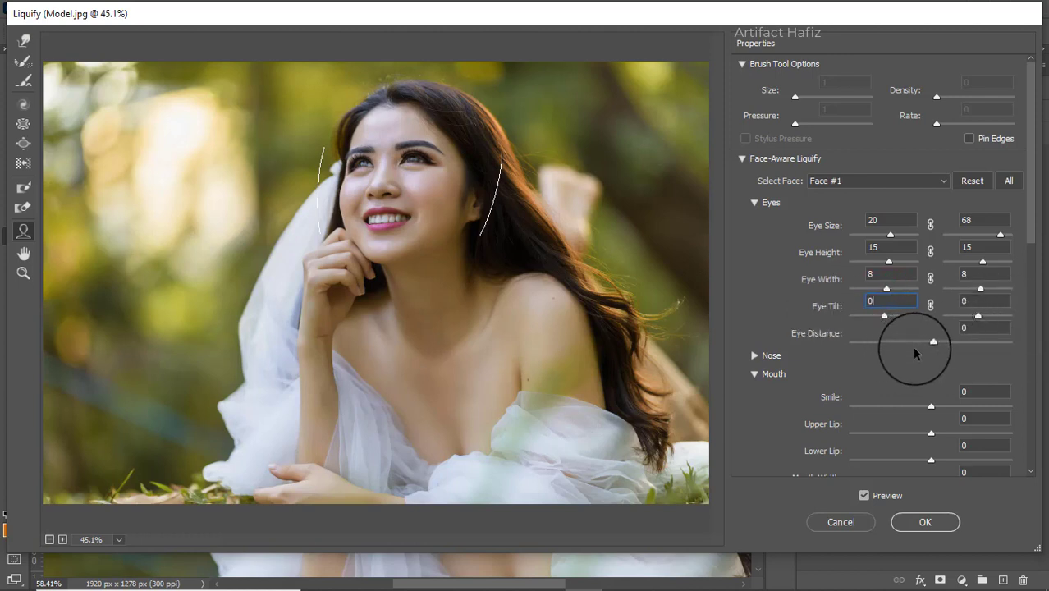
- Set Eye Distance to 6 and compare the face using the Preview toggle
{"action": "left_click_drag", "start_coordinate": [930, 343], "coordinate": [1009, 340]}
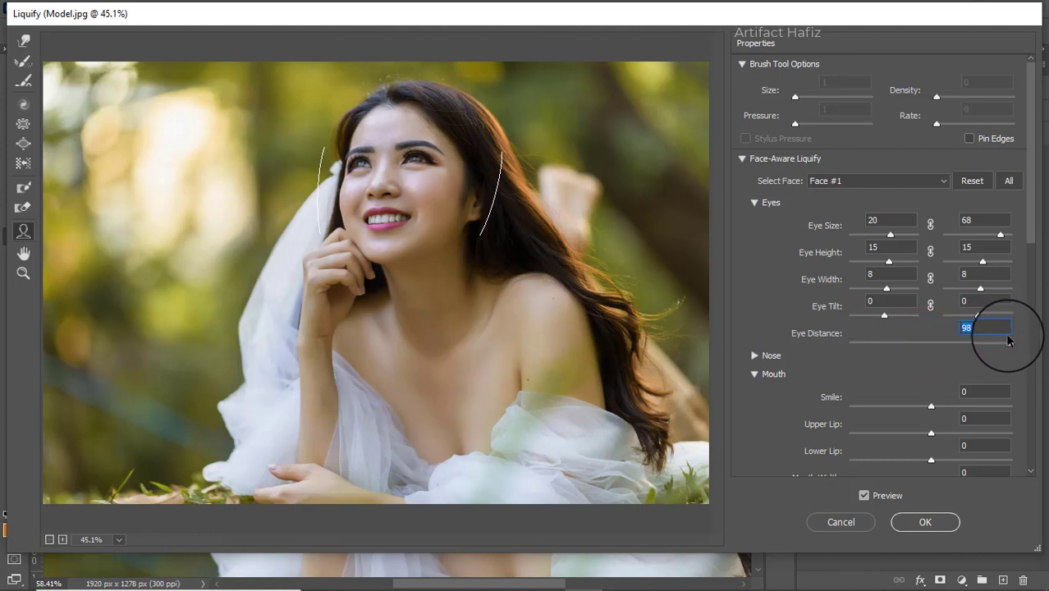
{"action": "mouse_move", "coordinate": [1008, 341]}
{"action": "left_mouse_down"}
{"action": "mouse_move", "coordinate": [808, 338]}
{"action": "mouse_move", "coordinate": [959, 346]}
{"action": "mouse_move", "coordinate": [938, 348]}
{"action": "left_mouse_up"}
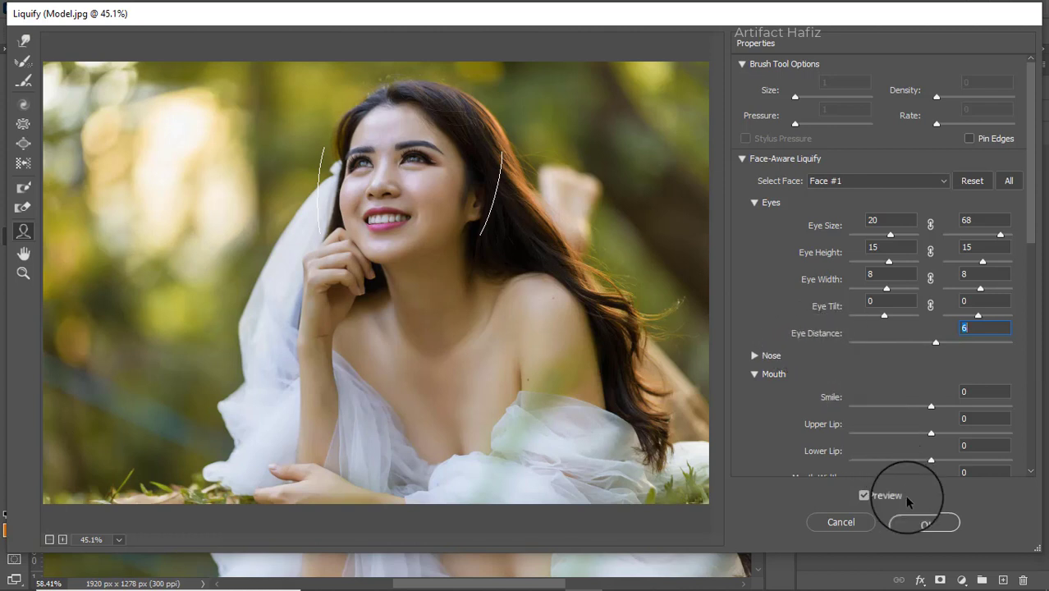
{"action": "left_click", "coordinate": [864, 495]}
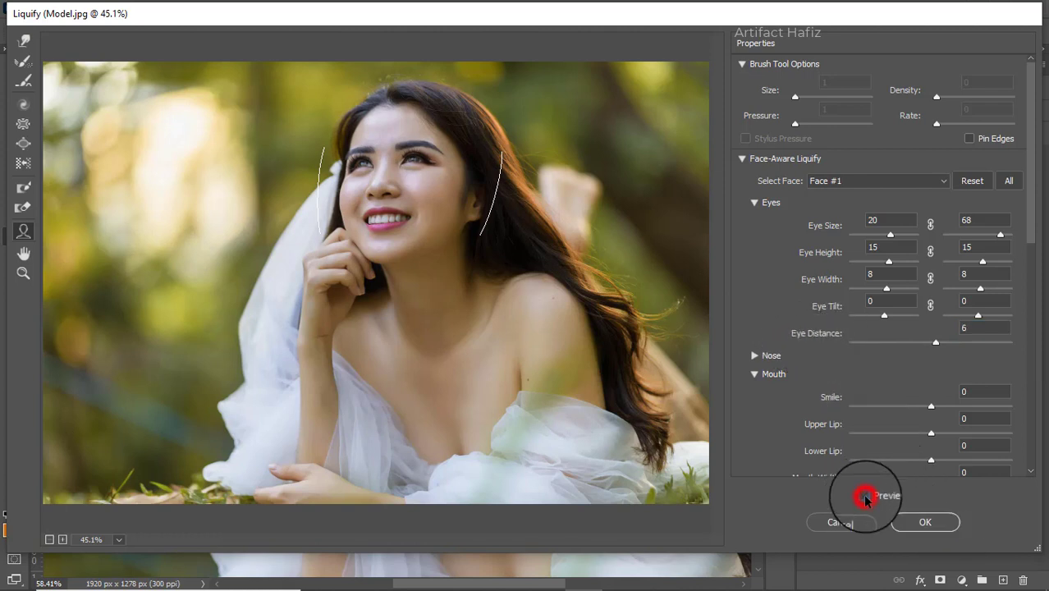
{"action": "left_click", "coordinate": [864, 495]}
{"action": "left_click", "coordinate": [864, 496]}
{"action": "left_click", "coordinate": [864, 496]}
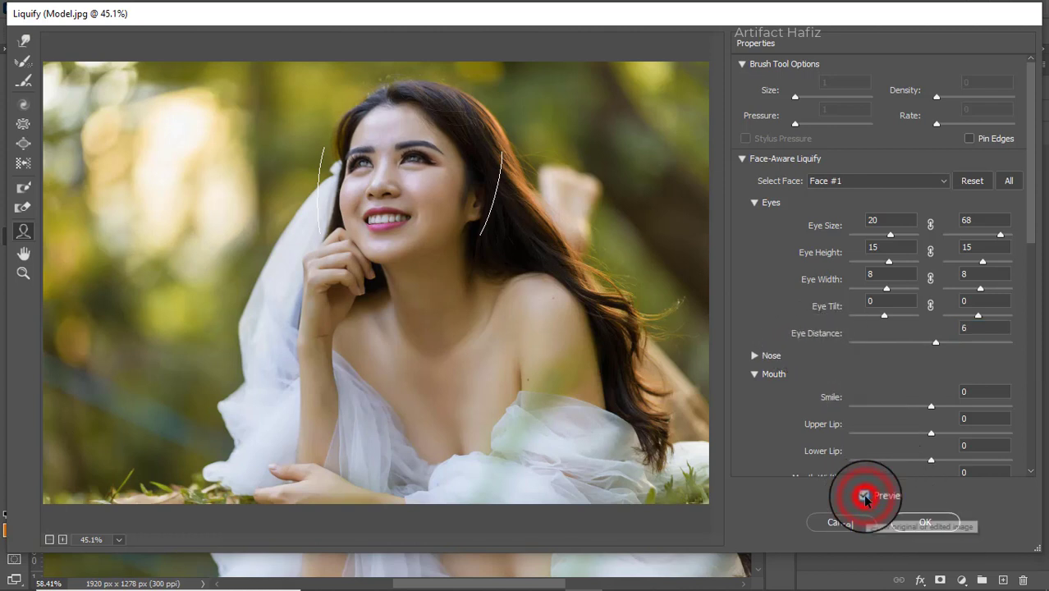
{"action": "left_click", "coordinate": [864, 496]}
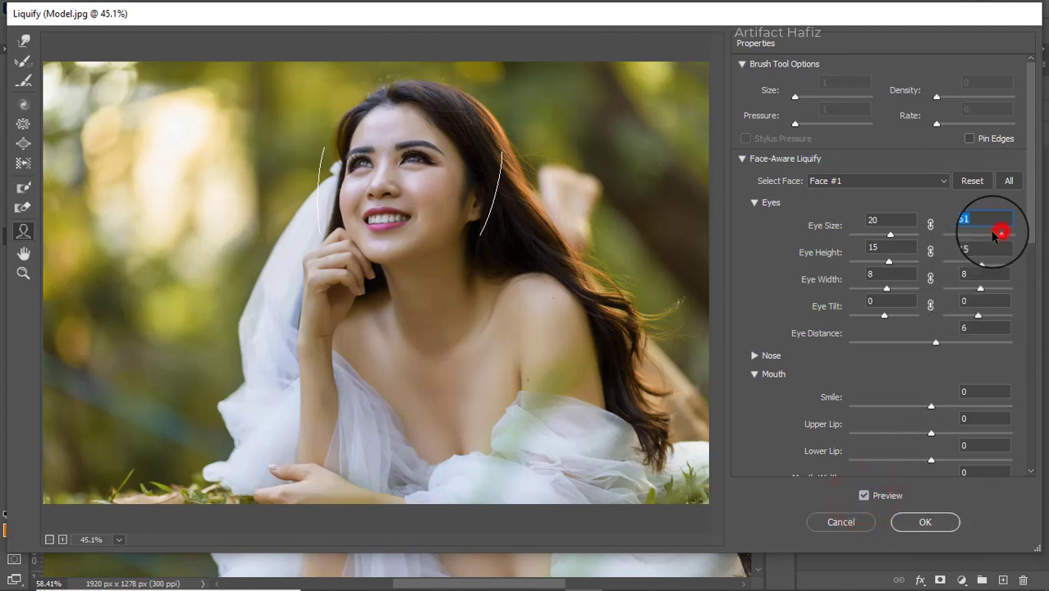
- Reduce the right Eye Size to 31 and apply the Liquify edit
{"action": "left_click_drag", "start_coordinate": [999, 234], "coordinate": [984, 237]}
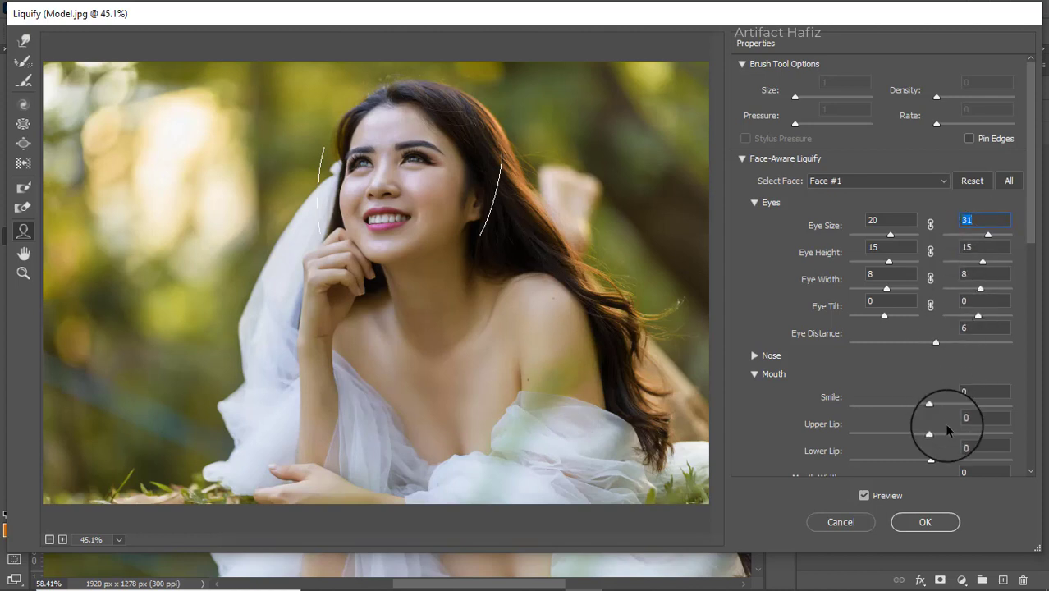
{"action": "left_click", "coordinate": [863, 495]}
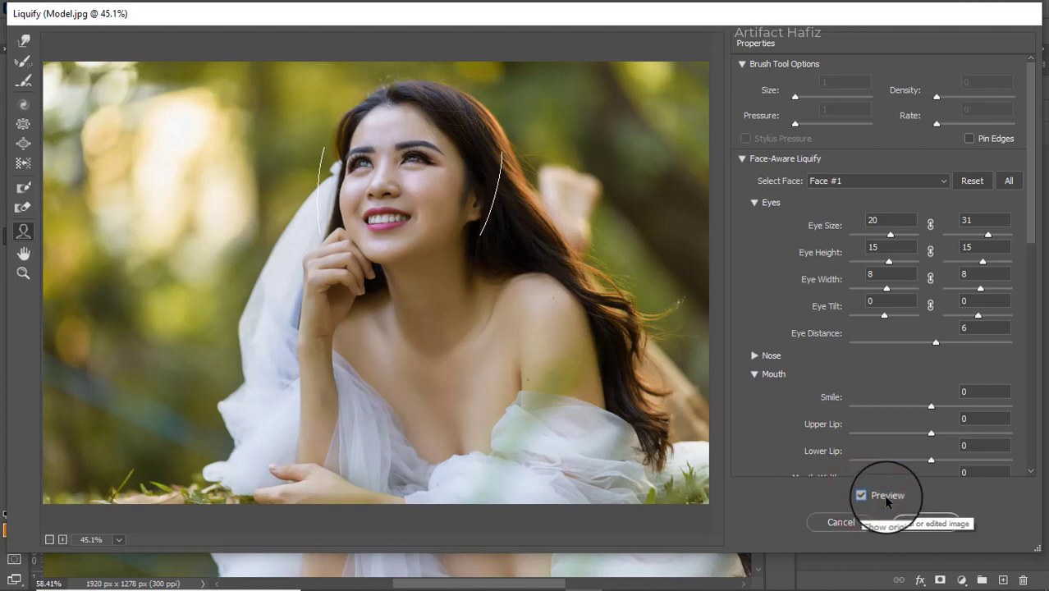
{"action": "left_click", "coordinate": [924, 519]}
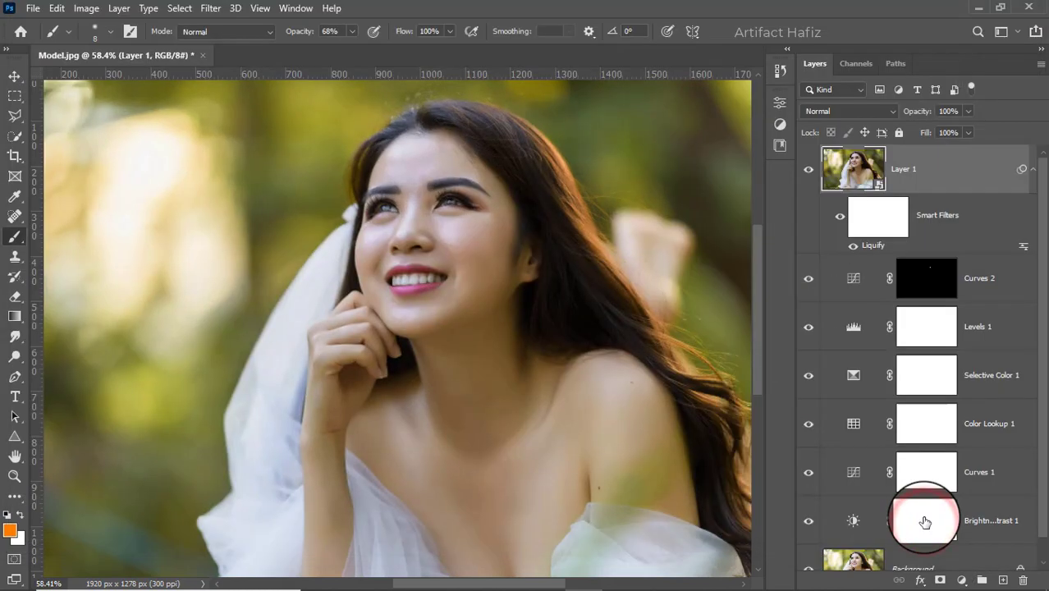
- Hide Layer 1 to compare before and after, then launch the Camera Raw Filter on it
{"action": "left_click", "coordinate": [808, 173]}
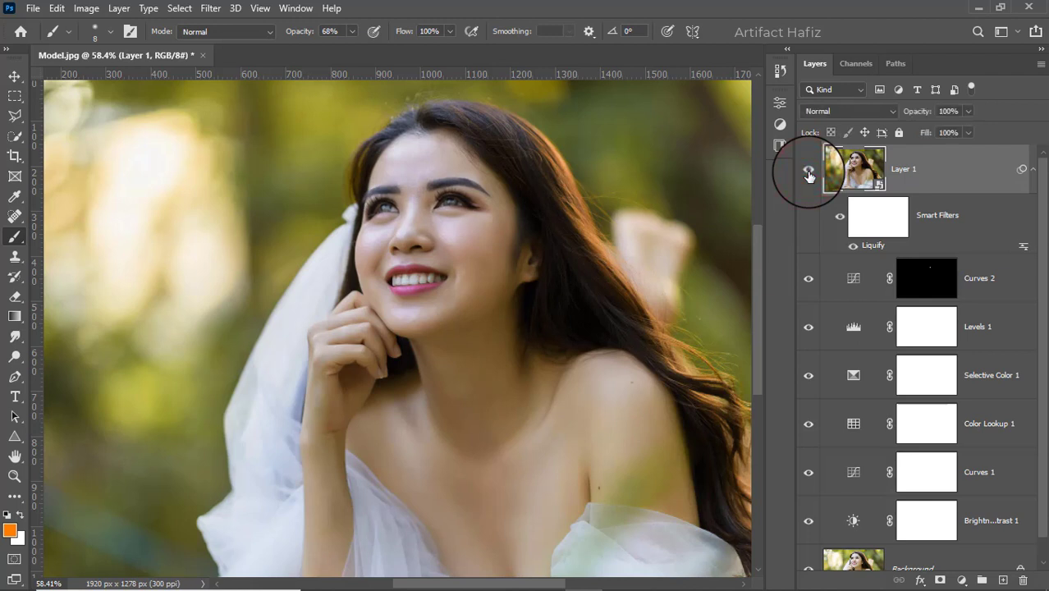
{"action": "left_click", "coordinate": [210, 8]}
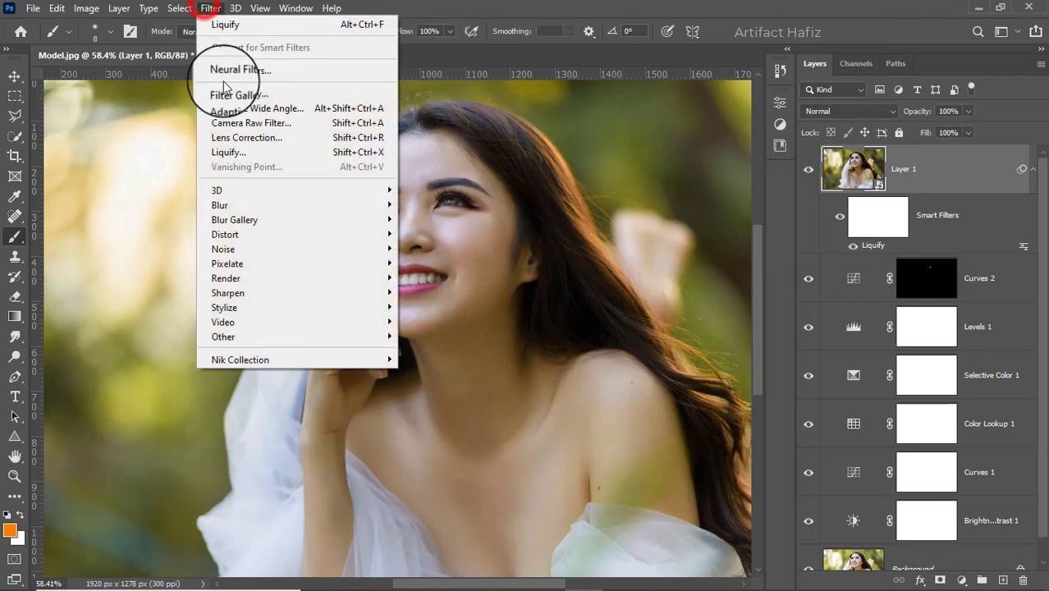
{"action": "left_click", "coordinate": [247, 123]}
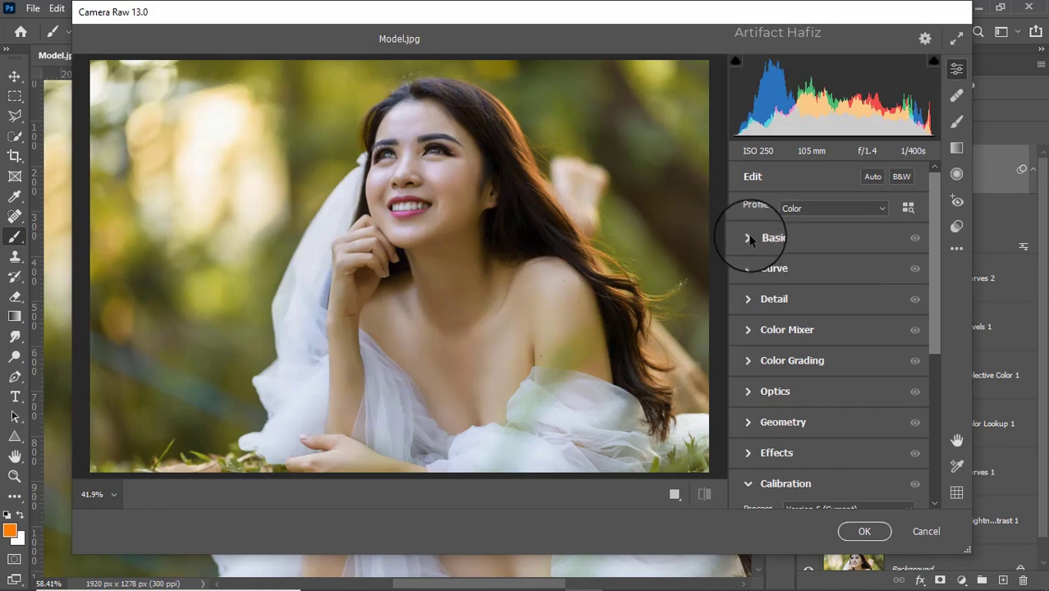
- Set Basic tones: Exposure -0.30, Contrast +10, Highlights -35, Whites +46, Blacks +17, plus slight Texture and Clarity
{"action": "left_click", "coordinate": [749, 238]}
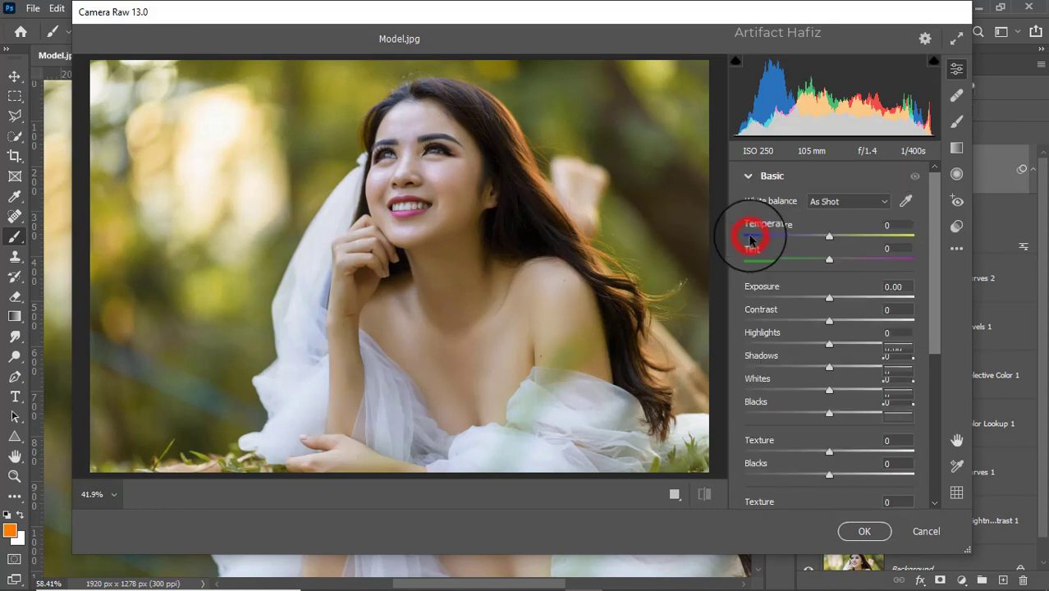
{"action": "left_click_drag", "start_coordinate": [827, 300], "coordinate": [823, 297]}
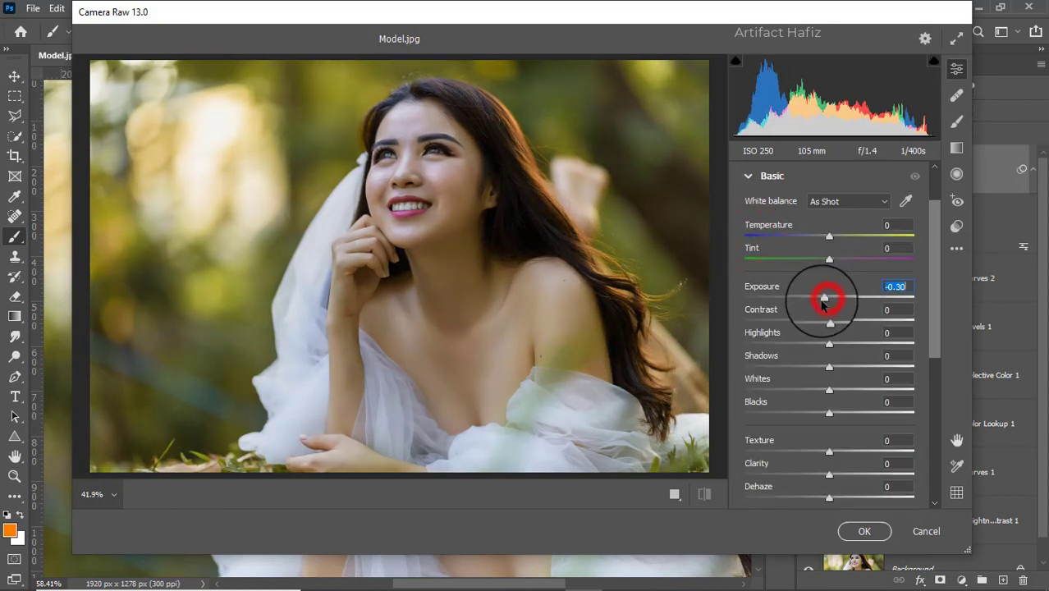
{"action": "left_click_drag", "start_coordinate": [828, 344], "coordinate": [800, 349]}
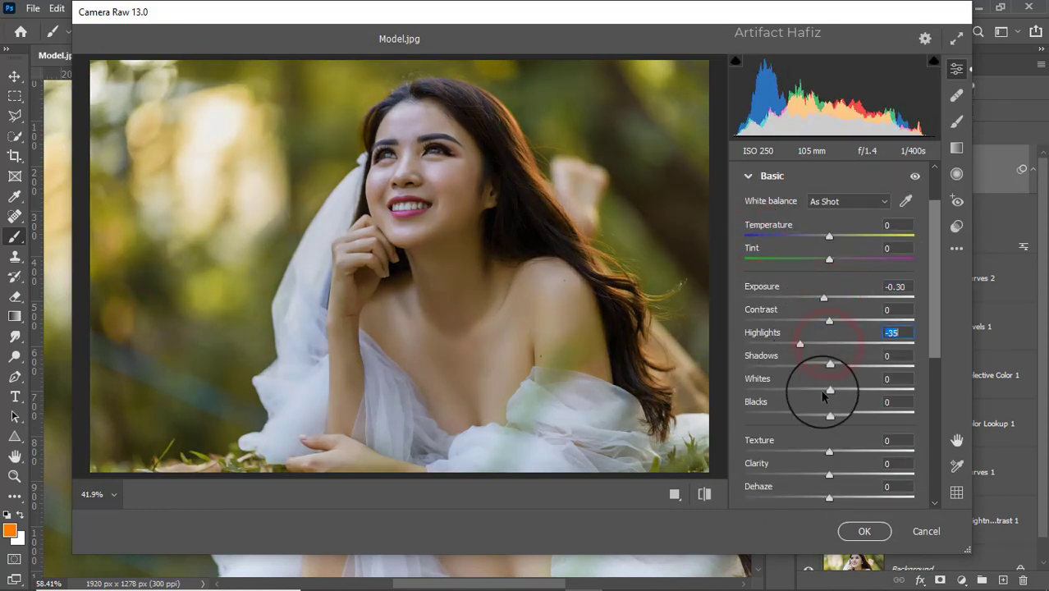
{"action": "mouse_move", "coordinate": [828, 389]}
{"action": "left_mouse_down"}
{"action": "mouse_move", "coordinate": [870, 393]}
{"action": "mouse_move", "coordinate": [849, 367]}
{"action": "left_mouse_up"}
{"action": "left_click_drag", "start_coordinate": [830, 414], "coordinate": [843, 413]}
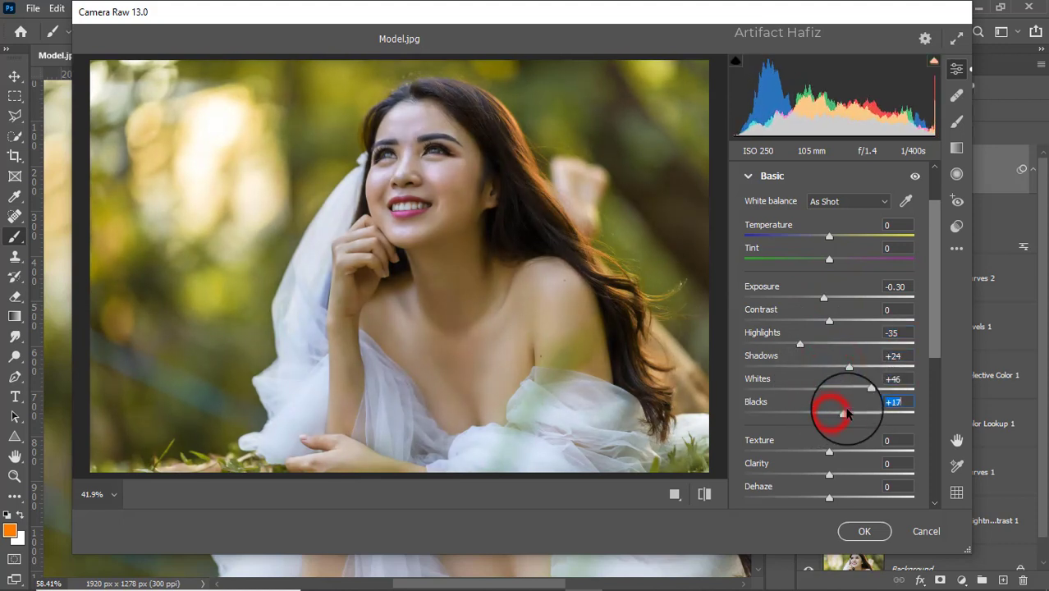
{"action": "left_click_drag", "start_coordinate": [826, 326], "coordinate": [836, 322]}
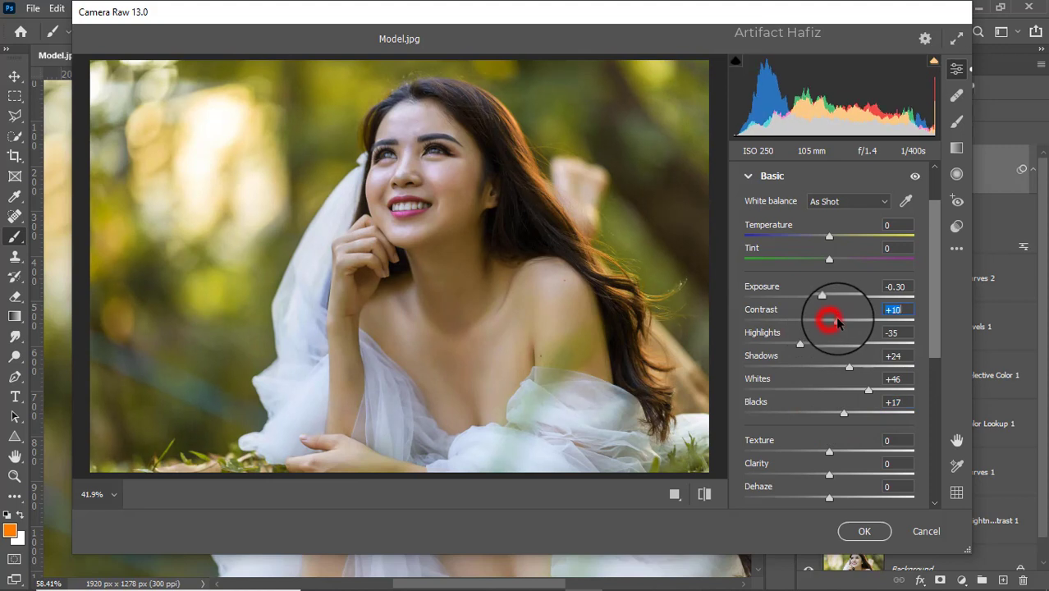
{"action": "scroll", "coordinate": [835, 321], "scroll_direction": "down", "scroll_amount": 1}
{"action": "scroll", "coordinate": [827, 361], "scroll_direction": "down", "scroll_amount": 1}
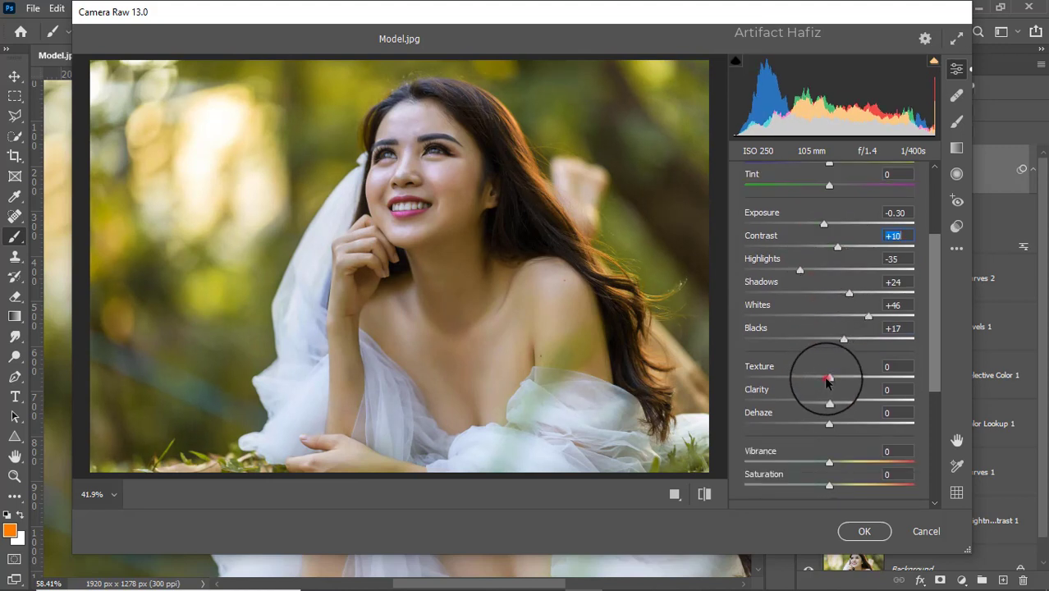
{"action": "left_click_drag", "start_coordinate": [828, 379], "coordinate": [834, 399]}
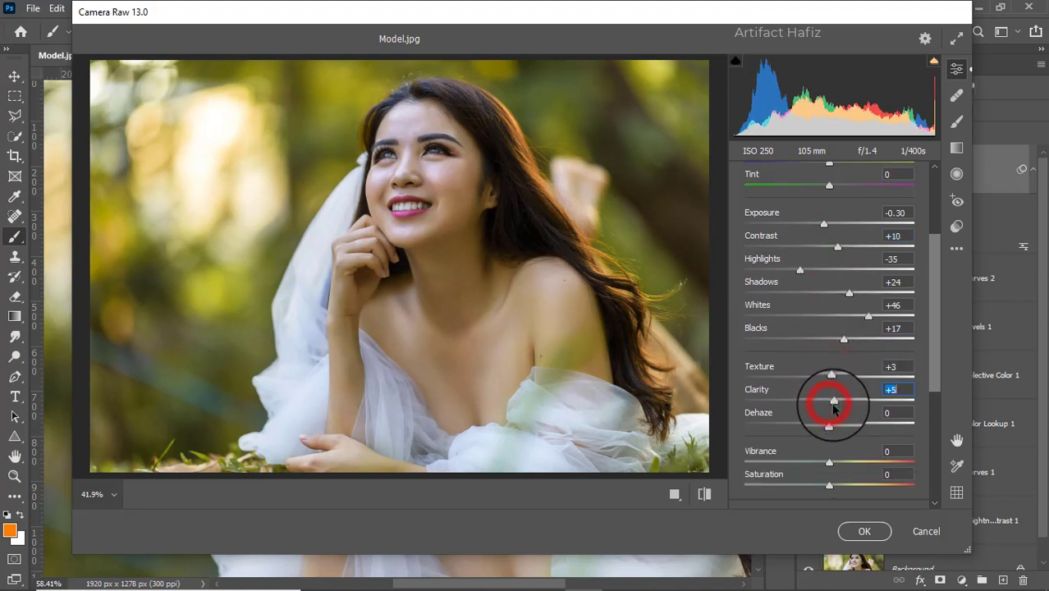
{"action": "scroll", "coordinate": [835, 402], "scroll_direction": "down", "scroll_amount": 2}
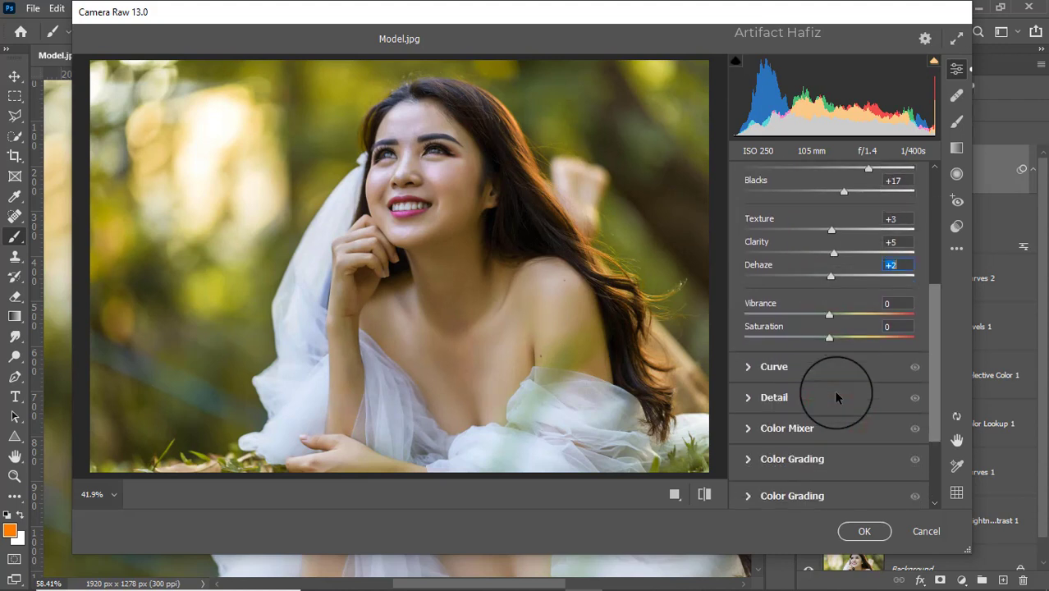
- Add a shadow point to the tone curve and lift the Blue channel's black point to output 6
{"action": "left_click", "coordinate": [760, 367]}
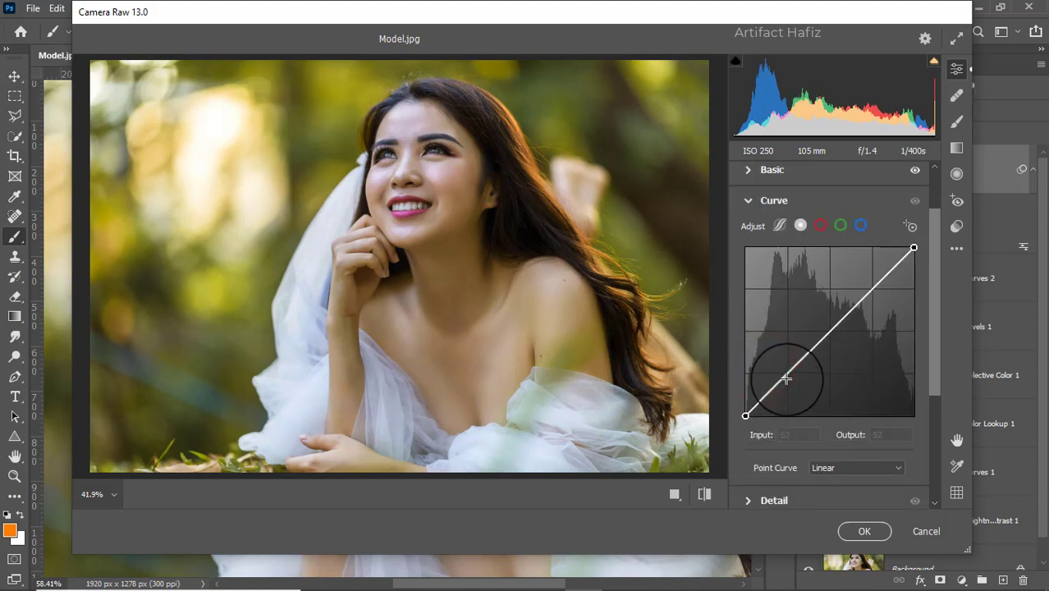
{"action": "left_click", "coordinate": [787, 375]}
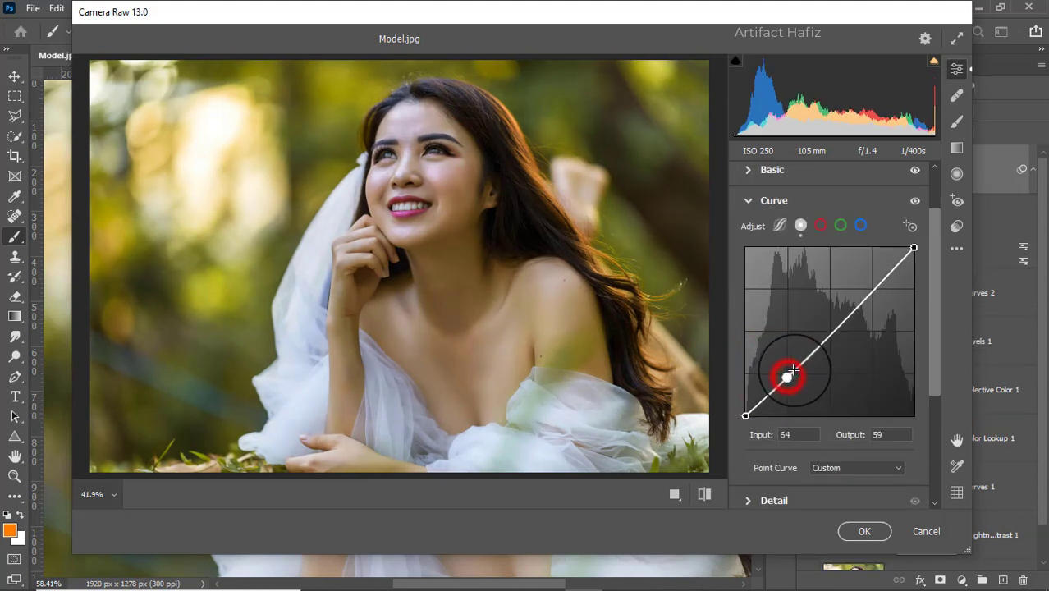
{"action": "left_click", "coordinate": [870, 292]}
{"action": "left_click", "coordinate": [860, 225]}
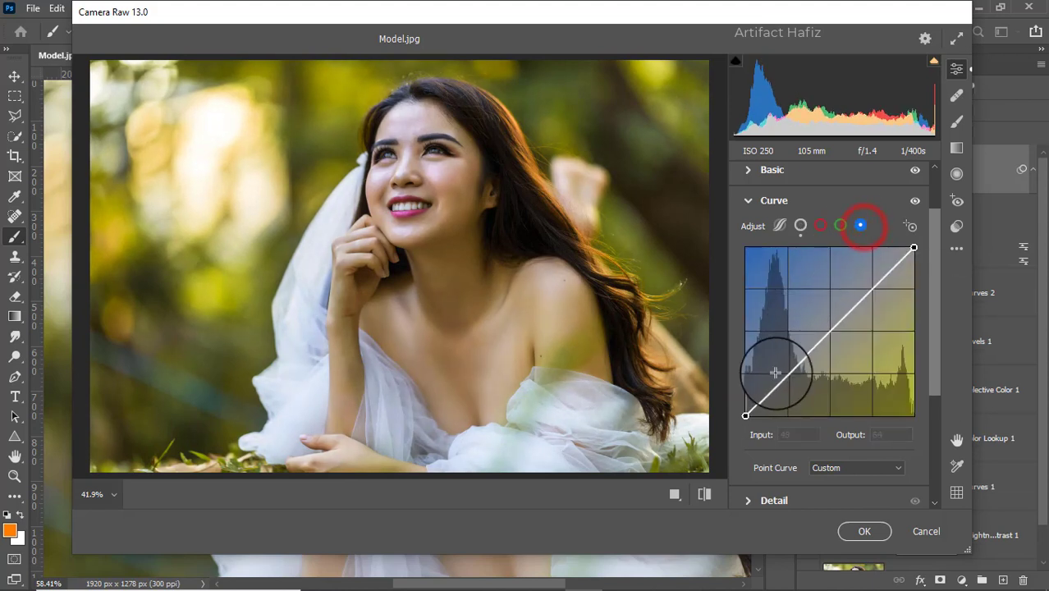
{"action": "left_click_drag", "start_coordinate": [745, 415], "coordinate": [745, 412]}
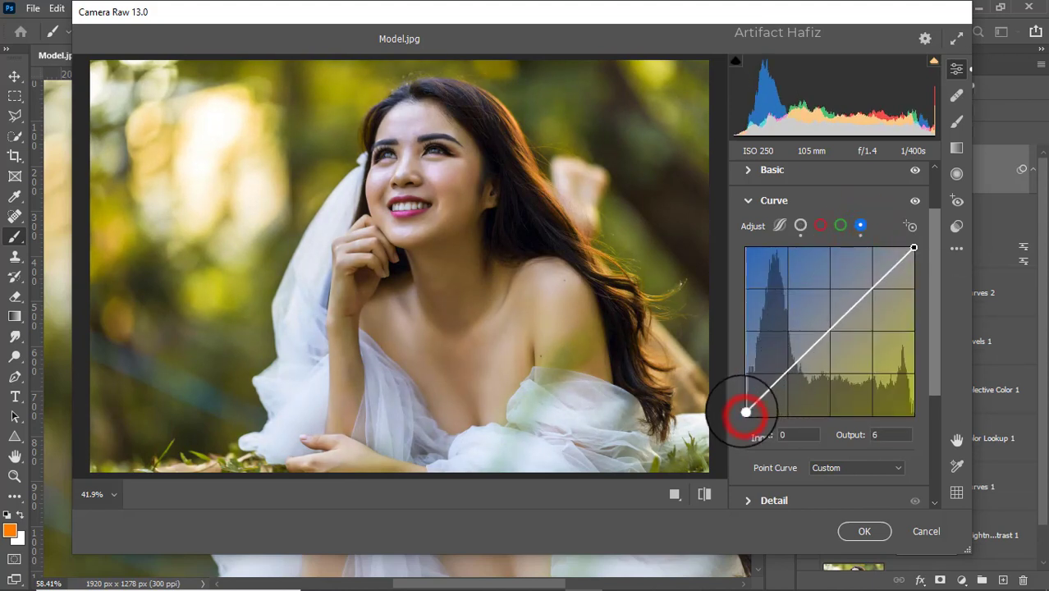
- Set Detail sharpening to 21 with noise and colour noise reduction at 10
{"action": "scroll", "coordinate": [866, 304], "scroll_direction": "down", "scroll_amount": 2}
{"action": "scroll", "coordinate": [854, 323], "scroll_direction": "down", "scroll_amount": 1}
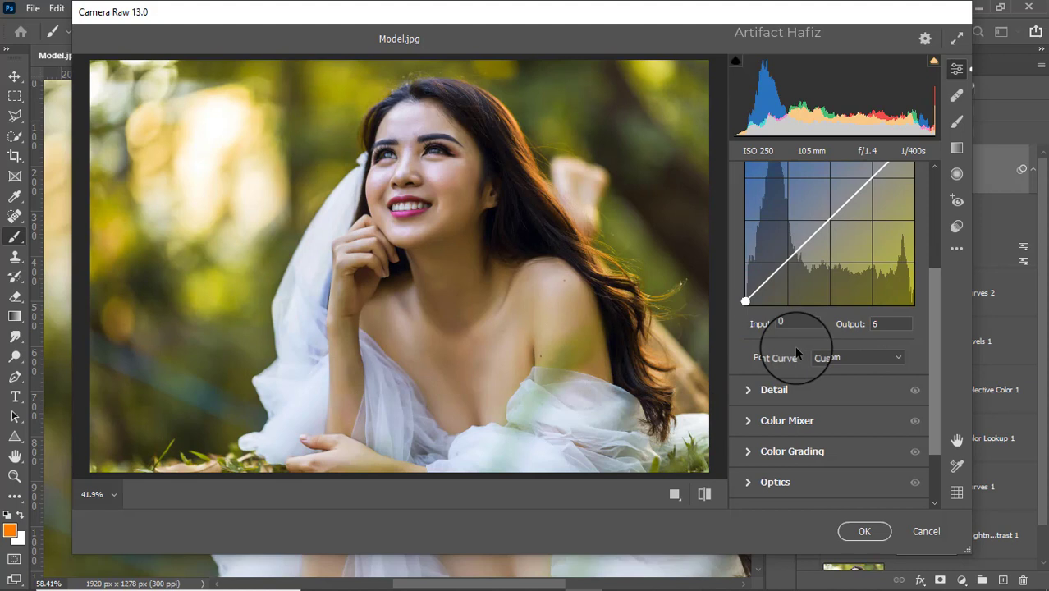
{"action": "left_click", "coordinate": [749, 391]}
{"action": "mouse_move", "coordinate": [745, 335]}
{"action": "left_mouse_down"}
{"action": "mouse_move", "coordinate": [769, 344]}
{"action": "mouse_move", "coordinate": [755, 401]}
{"action": "left_mouse_up"}
{"action": "type", "text": "10"}
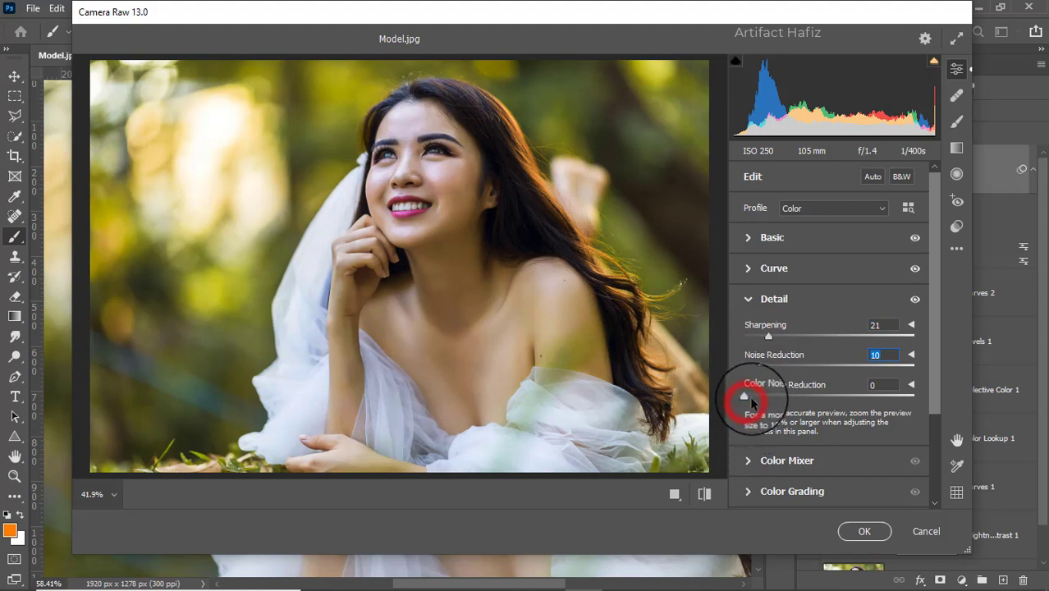
- Mute Color Mixer saturation, desaturating greens and yellows while tweaking reds, oranges, aquas and blues
{"action": "left_click", "coordinate": [749, 460]}
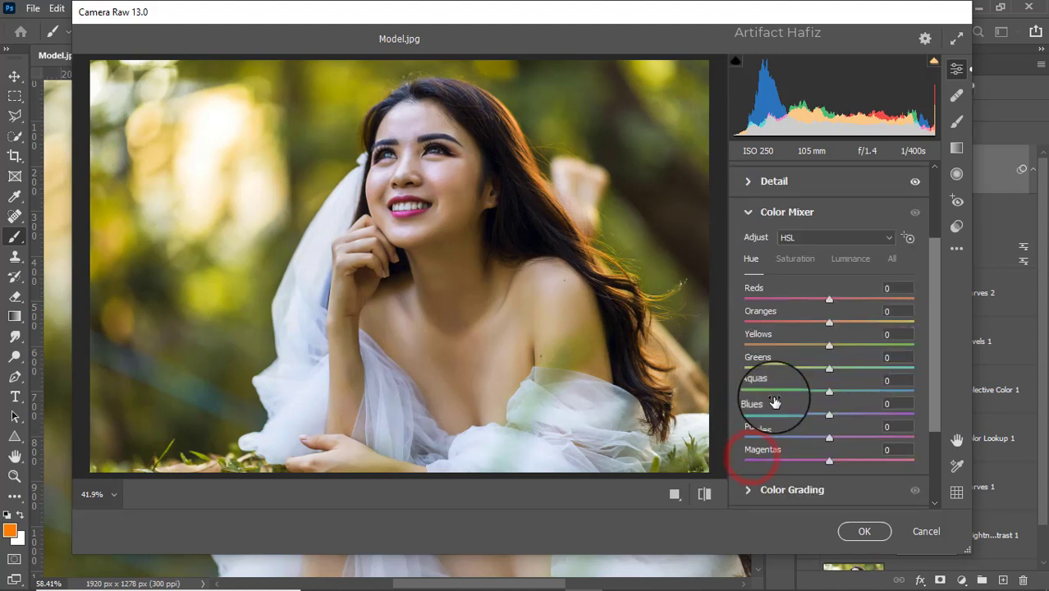
{"action": "left_click", "coordinate": [794, 268]}
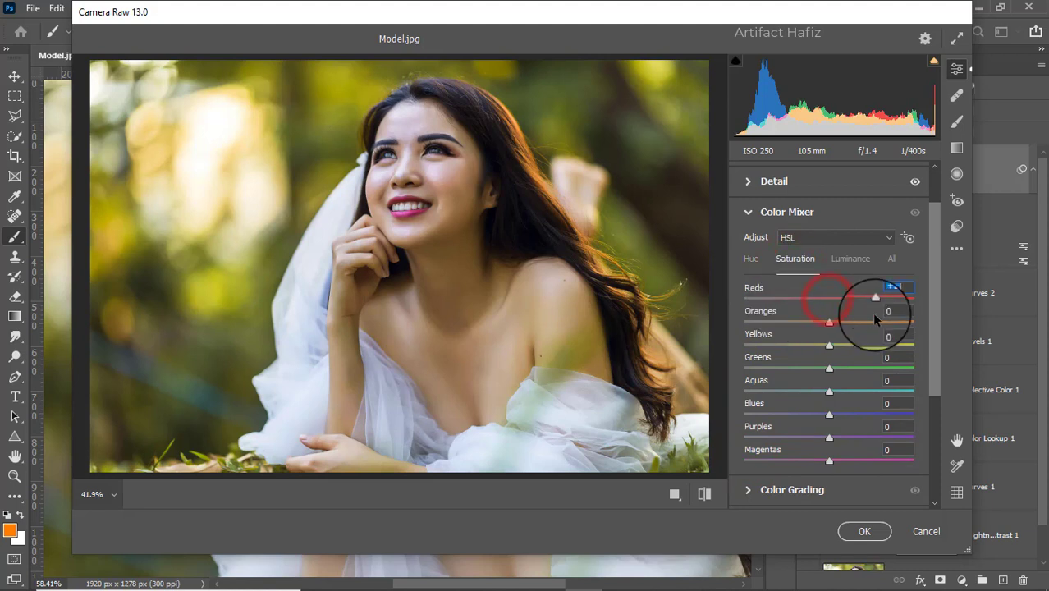
{"action": "mouse_move", "coordinate": [784, 308]}
{"action": "left_mouse_down"}
{"action": "mouse_move", "coordinate": [804, 318]}
{"action": "mouse_move", "coordinate": [772, 344]}
{"action": "mouse_move", "coordinate": [725, 345]}
{"action": "mouse_move", "coordinate": [761, 348]}
{"action": "left_mouse_up"}
{"action": "mouse_move", "coordinate": [829, 368]}
{"action": "left_mouse_down"}
{"action": "mouse_move", "coordinate": [785, 371]}
{"action": "mouse_move", "coordinate": [796, 371]}
{"action": "left_mouse_up"}
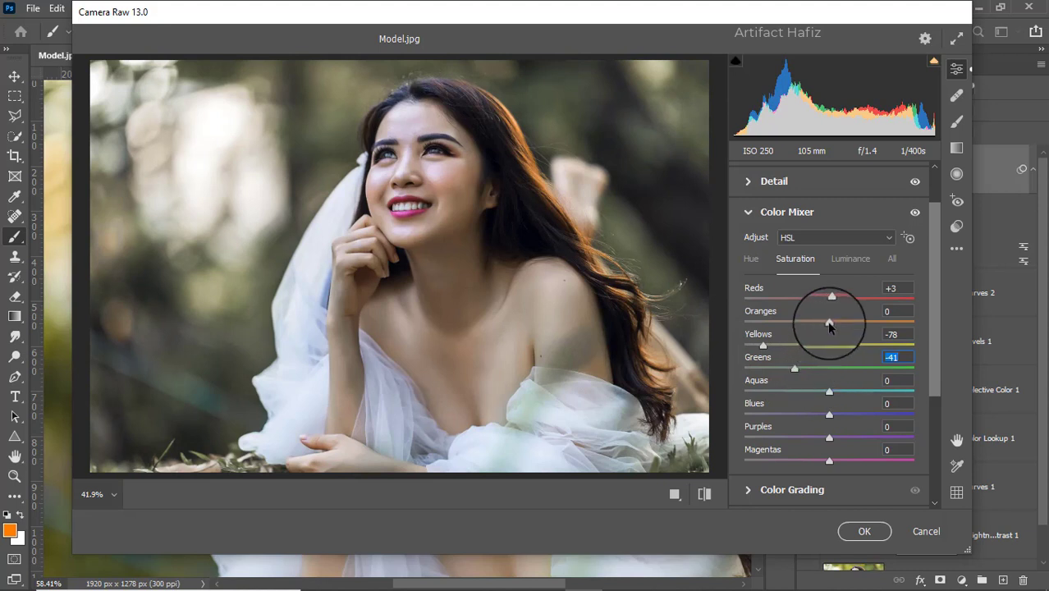
{"action": "mouse_move", "coordinate": [829, 319]}
{"action": "left_mouse_down"}
{"action": "mouse_move", "coordinate": [872, 323]}
{"action": "mouse_move", "coordinate": [847, 335]}
{"action": "left_mouse_up"}
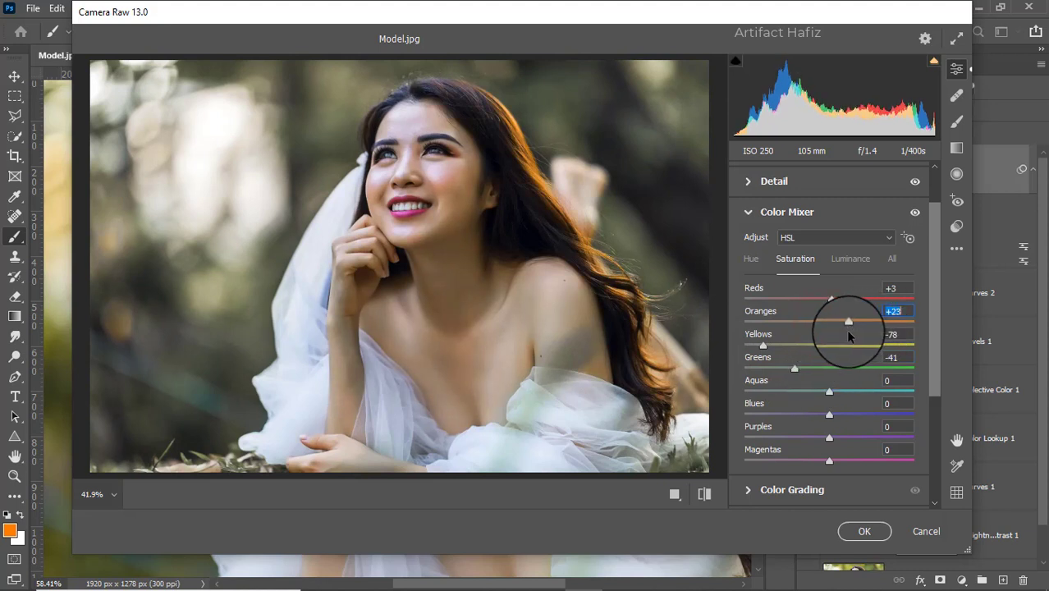
{"action": "left_click", "coordinate": [830, 391]}
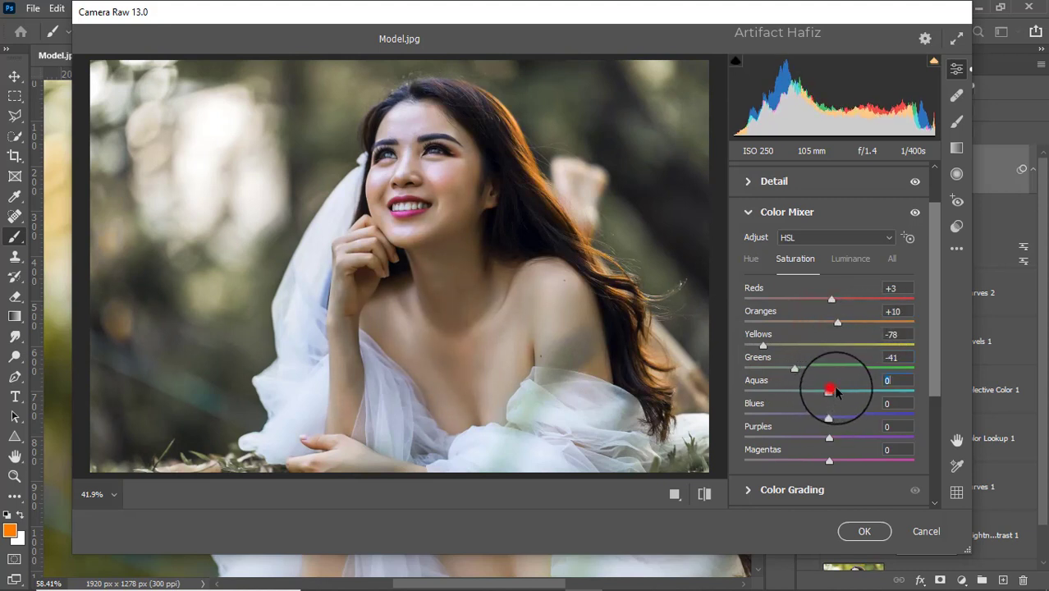
{"action": "mouse_move", "coordinate": [825, 395]}
{"action": "left_mouse_down"}
{"action": "mouse_move", "coordinate": [834, 392]}
{"action": "mouse_move", "coordinate": [844, 437]}
{"action": "left_mouse_up"}
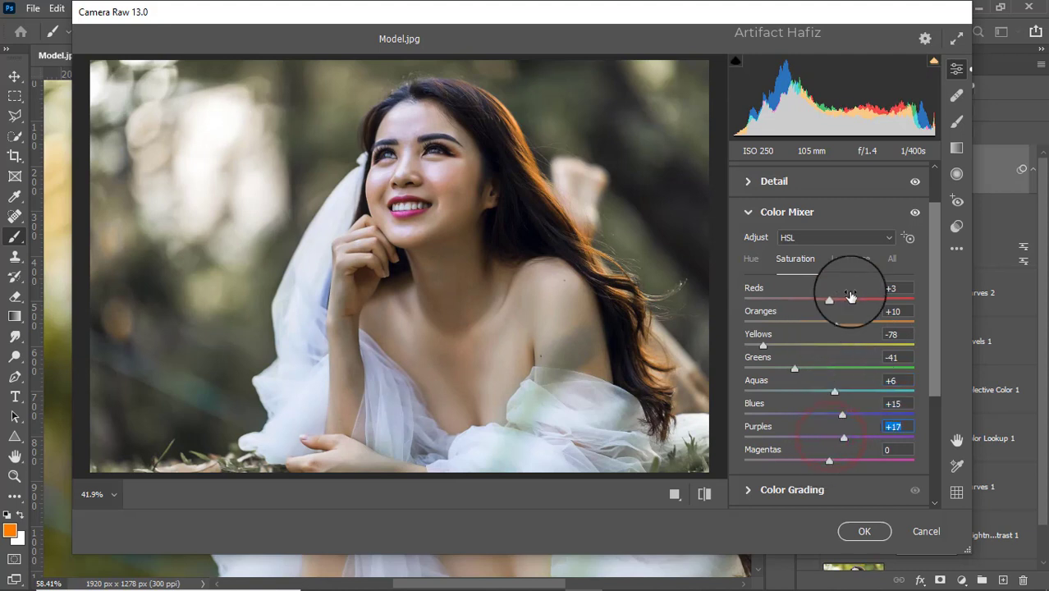
- Adjust luminance: darken Greens to -39 and tweak oranges, aquas and blues
{"action": "left_click", "coordinate": [850, 258]}
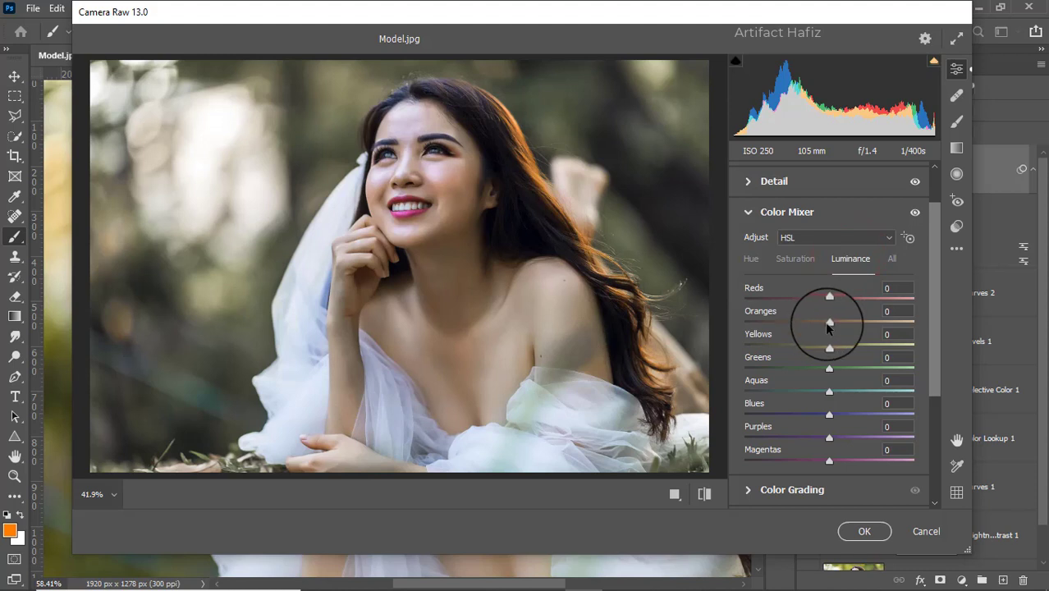
{"action": "mouse_move", "coordinate": [829, 322]}
{"action": "left_mouse_down"}
{"action": "mouse_move", "coordinate": [831, 346]}
{"action": "mouse_move", "coordinate": [833, 314]}
{"action": "mouse_move", "coordinate": [785, 348]}
{"action": "mouse_move", "coordinate": [821, 348]}
{"action": "mouse_move", "coordinate": [795, 369]}
{"action": "left_mouse_up"}
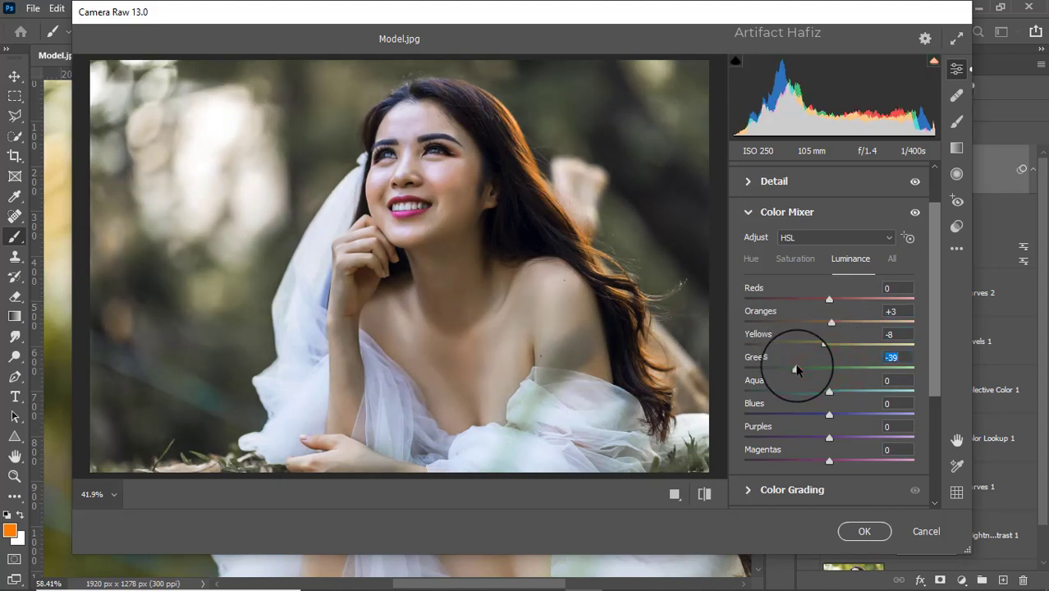
{"action": "scroll", "coordinate": [796, 363], "scroll_direction": "down", "scroll_amount": 2}
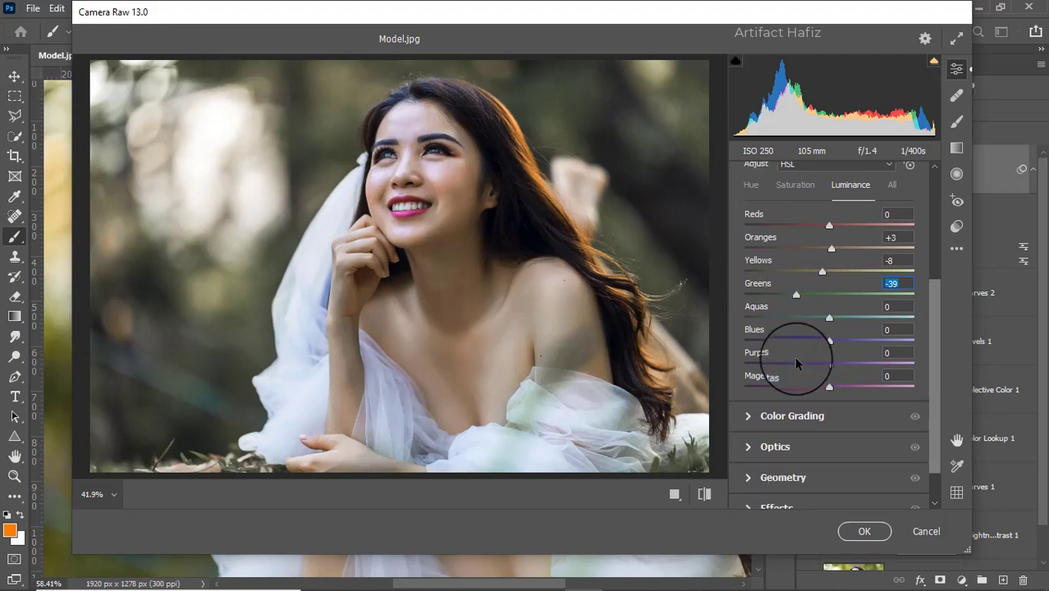
{"action": "mouse_move", "coordinate": [851, 317]}
{"action": "left_mouse_down"}
{"action": "mouse_move", "coordinate": [800, 318]}
{"action": "mouse_move", "coordinate": [834, 317]}
{"action": "mouse_move", "coordinate": [835, 340]}
{"action": "left_mouse_up"}
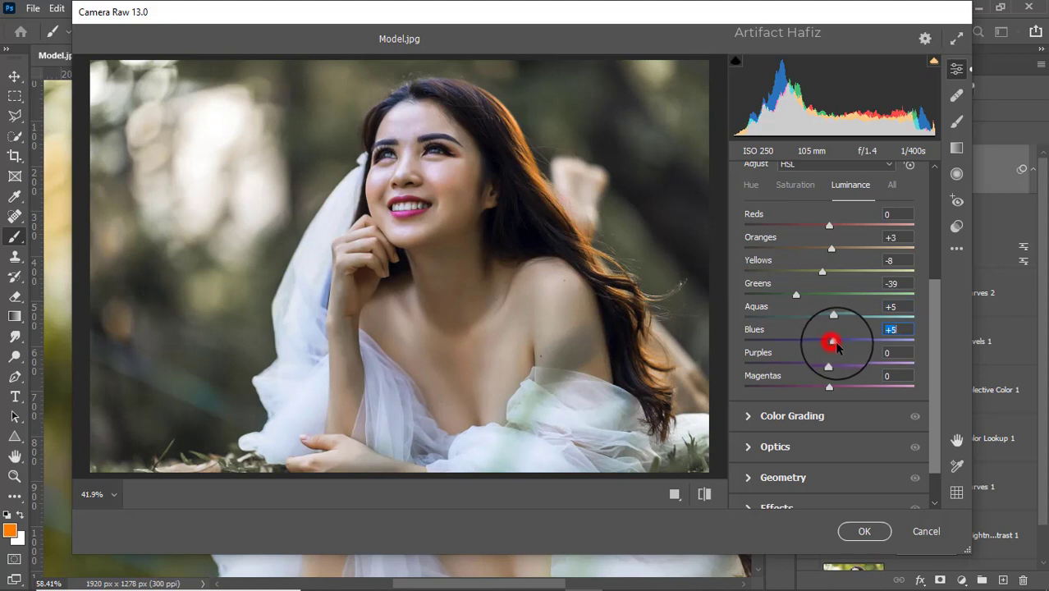
- Shift the hues, settling Yellows at -5 and moving Greens
{"action": "left_click", "coordinate": [749, 184]}
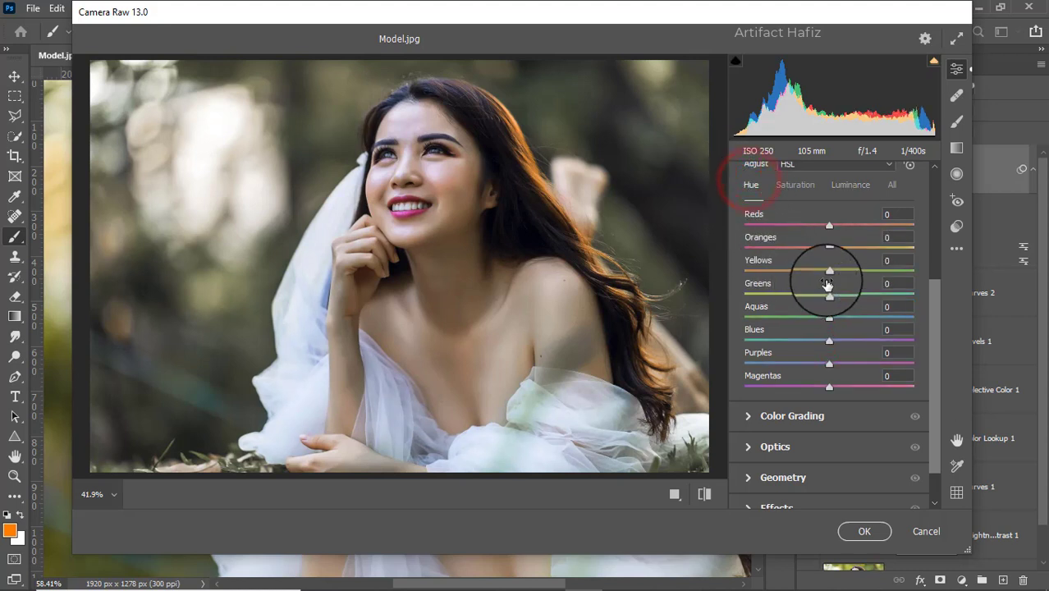
{"action": "left_click_drag", "start_coordinate": [830, 271], "coordinate": [788, 275]}
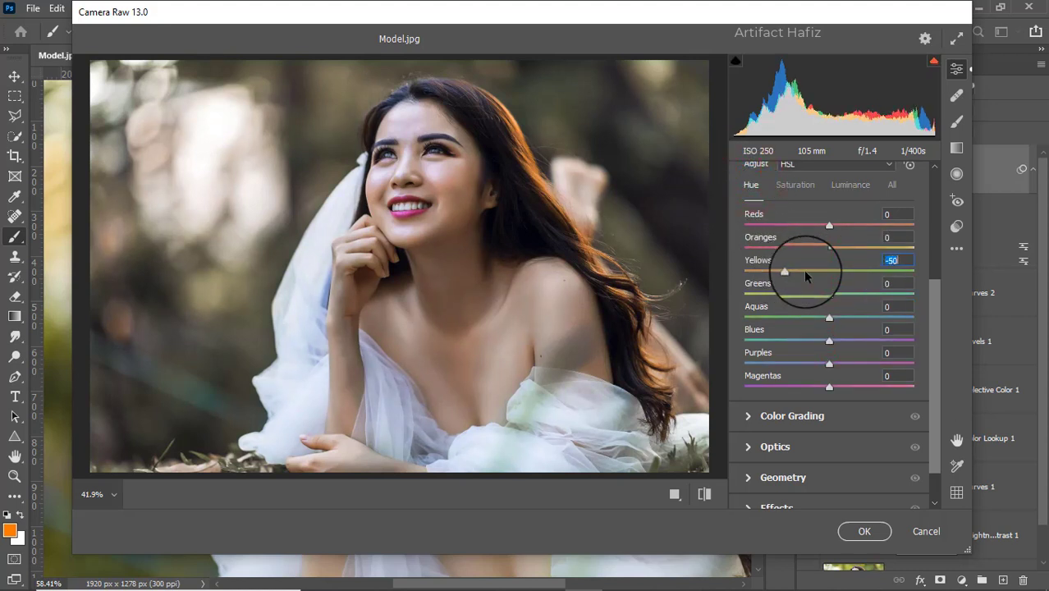
{"action": "left_click_drag", "start_coordinate": [871, 283], "coordinate": [810, 304]}
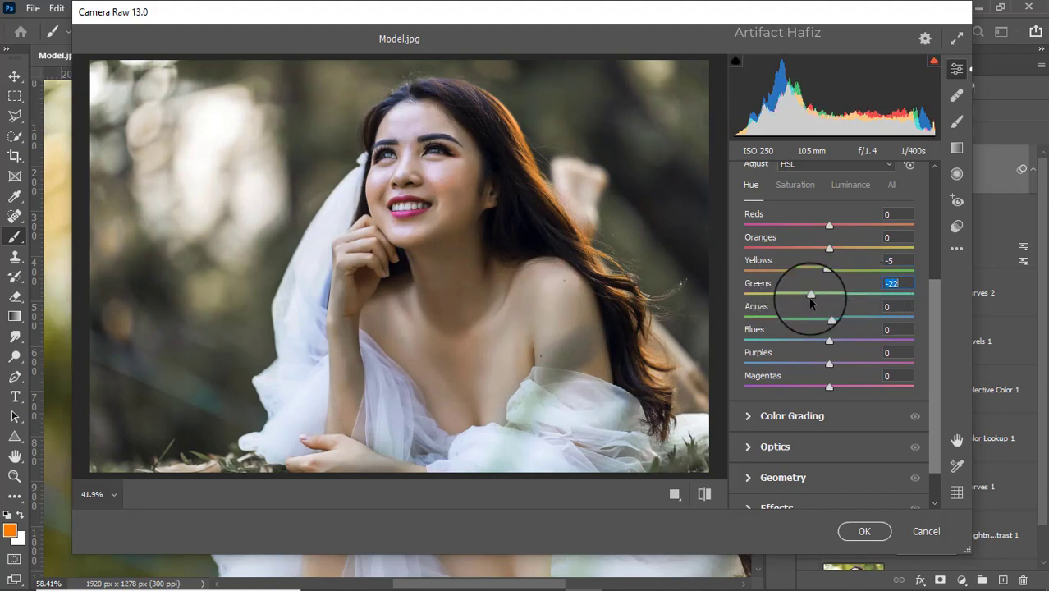
- Colour-grade the shadows, add a warm tint to highlights, and push midtones toward red
{"action": "left_click", "coordinate": [772, 414]}
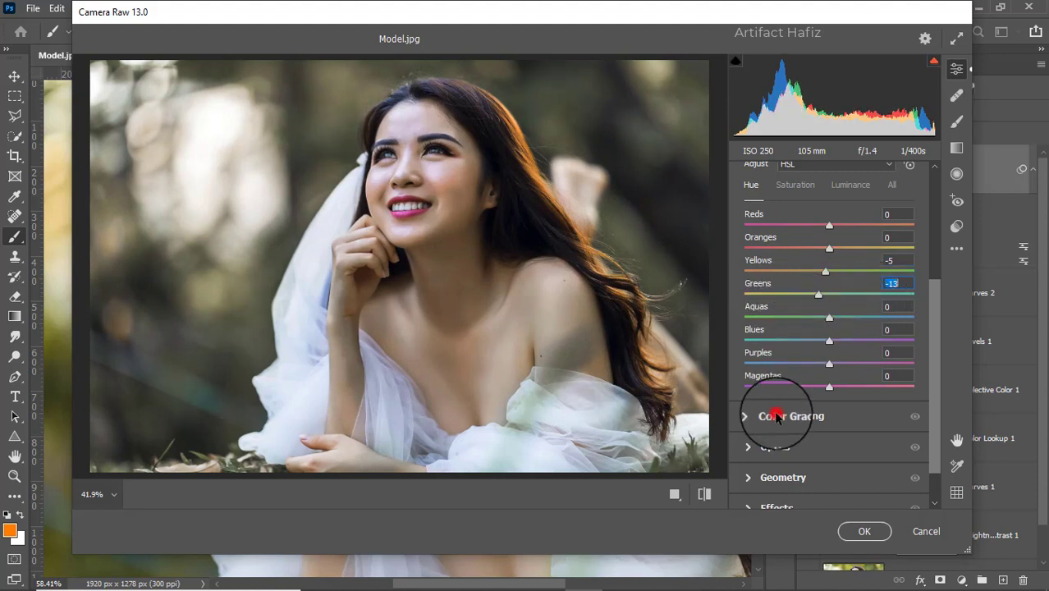
{"action": "left_click_drag", "start_coordinate": [780, 408], "coordinate": [773, 353]}
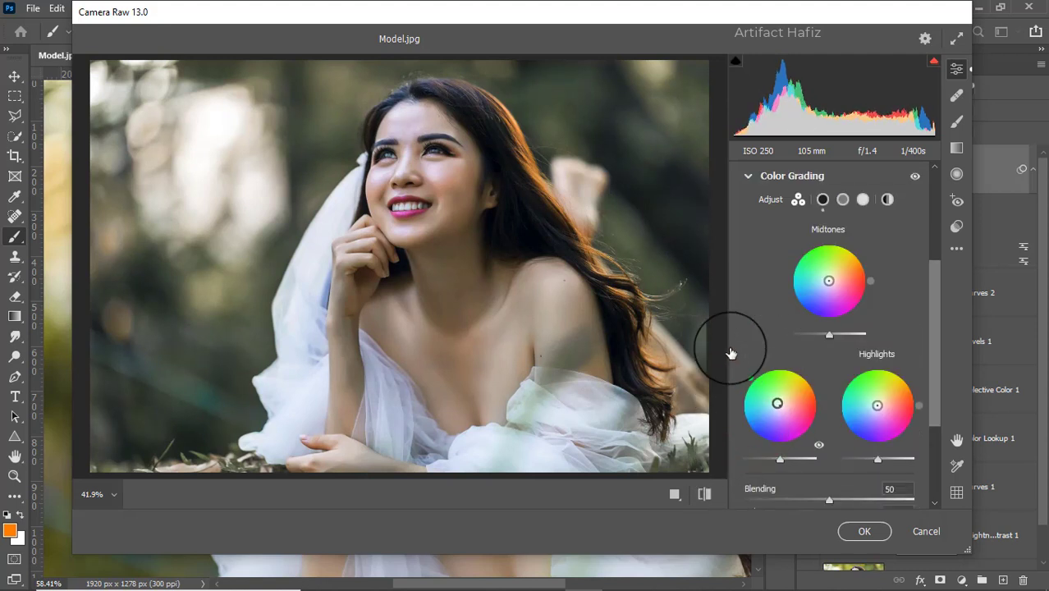
{"action": "left_click_drag", "start_coordinate": [773, 352], "coordinate": [749, 347]}
{"action": "left_click_drag", "start_coordinate": [879, 411], "coordinate": [927, 355]}
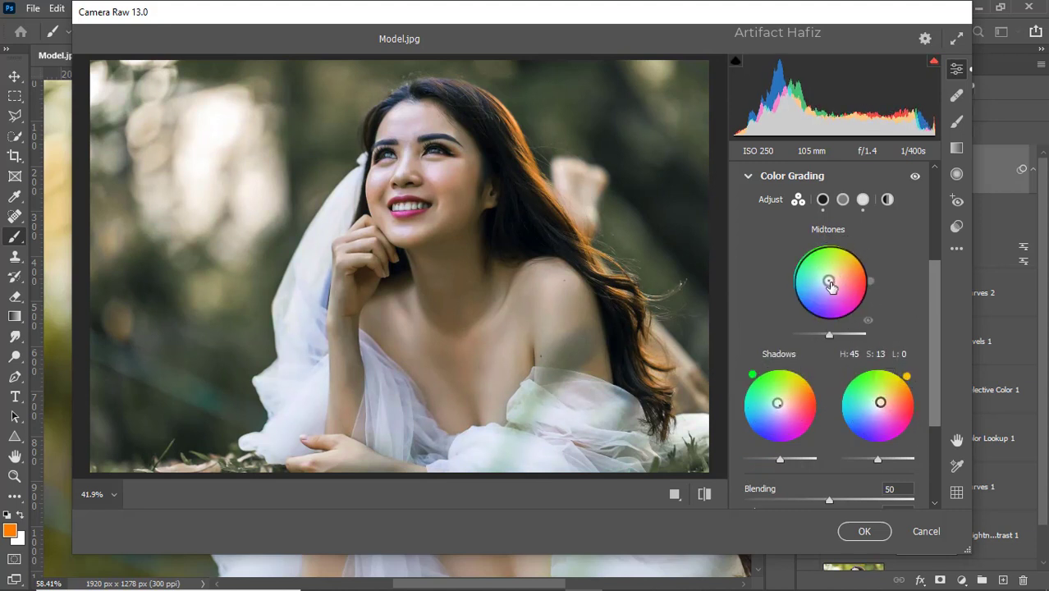
{"action": "mouse_move", "coordinate": [829, 281]}
{"action": "left_mouse_down"}
{"action": "mouse_move", "coordinate": [791, 259]}
{"action": "mouse_move", "coordinate": [832, 366]}
{"action": "left_mouse_up"}
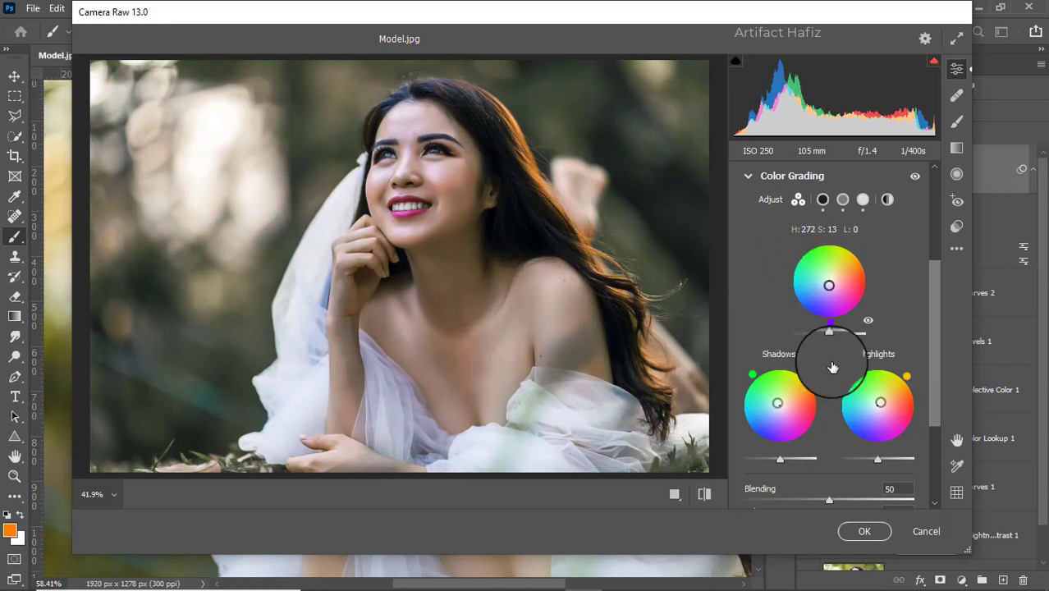
{"action": "mouse_move", "coordinate": [832, 368]}
{"action": "left_mouse_down"}
{"action": "mouse_move", "coordinate": [877, 374]}
{"action": "mouse_move", "coordinate": [898, 251]}
{"action": "mouse_move", "coordinate": [907, 290]}
{"action": "mouse_move", "coordinate": [908, 272]}
{"action": "left_mouse_up"}
- Add a -13 vignette in the Effects settings
{"action": "scroll", "coordinate": [909, 258], "scroll_direction": "down", "scroll_amount": 2}
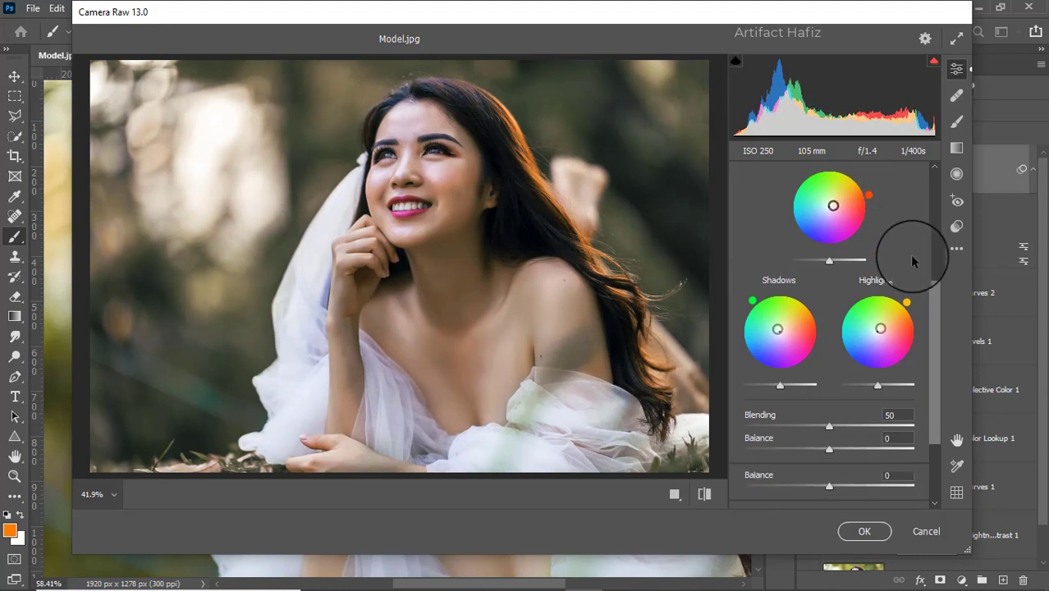
{"action": "scroll", "coordinate": [878, 263], "scroll_direction": "down", "scroll_amount": 2}
{"action": "left_click", "coordinate": [747, 462]}
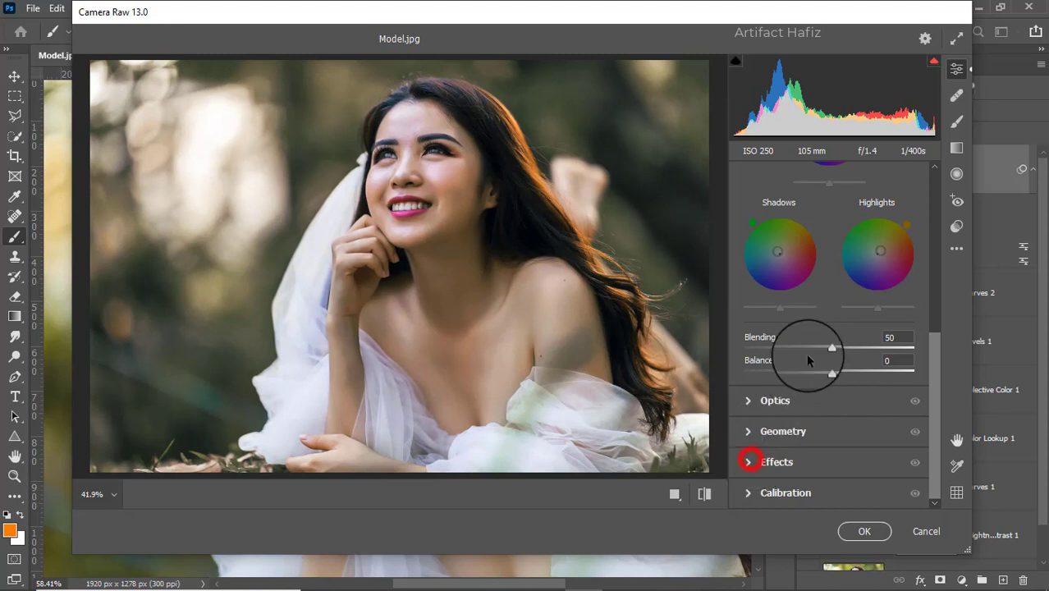
{"action": "left_click_drag", "start_coordinate": [828, 338], "coordinate": [817, 344]}
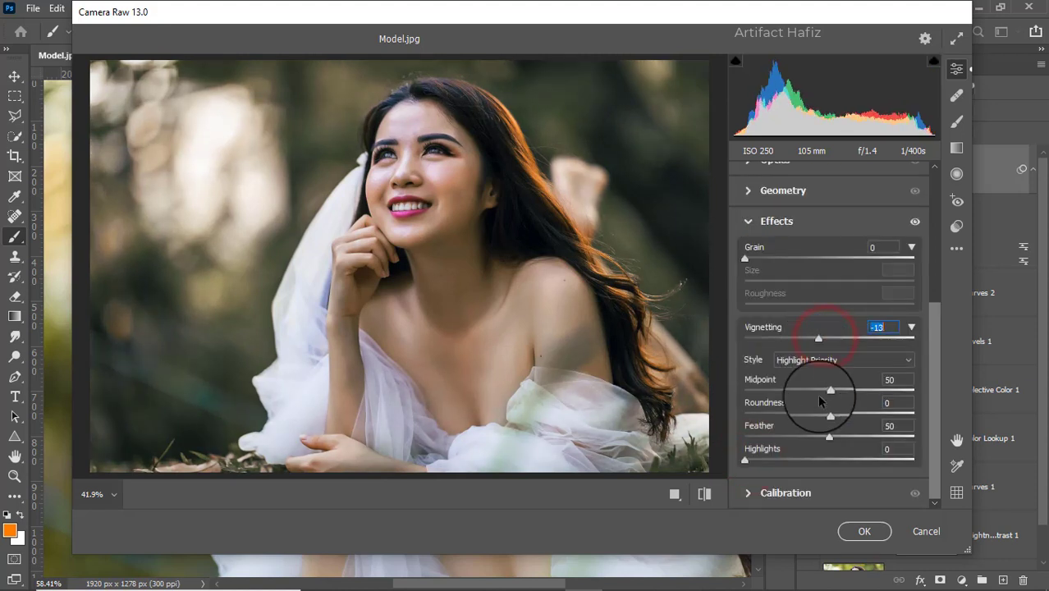
- Calibrate the primaries: Red saturation -6 and Green saturation +5
{"action": "left_click", "coordinate": [759, 492]}
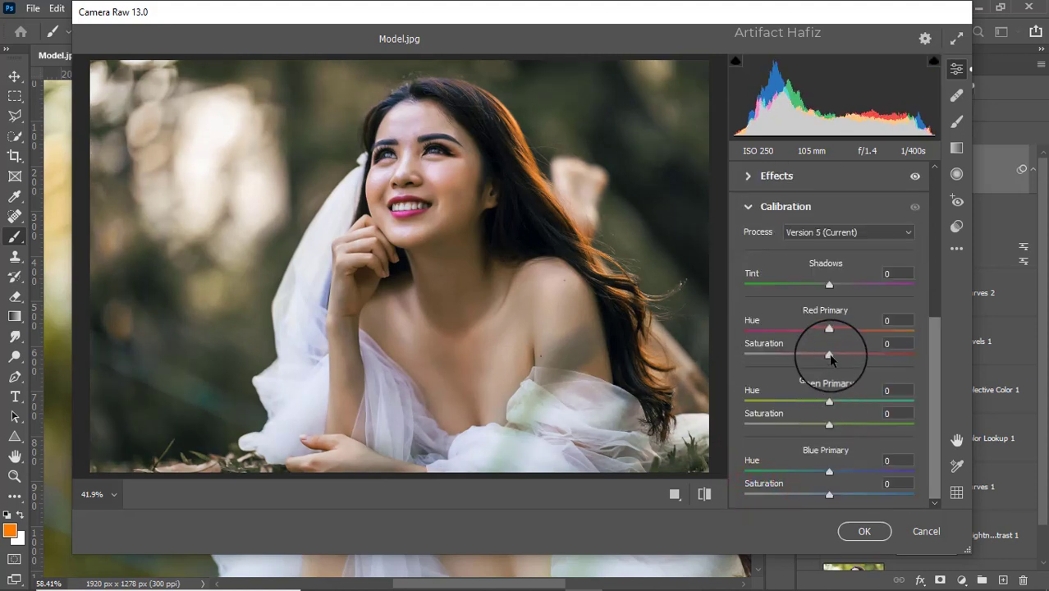
{"action": "left_click_drag", "start_coordinate": [829, 353], "coordinate": [823, 354]}
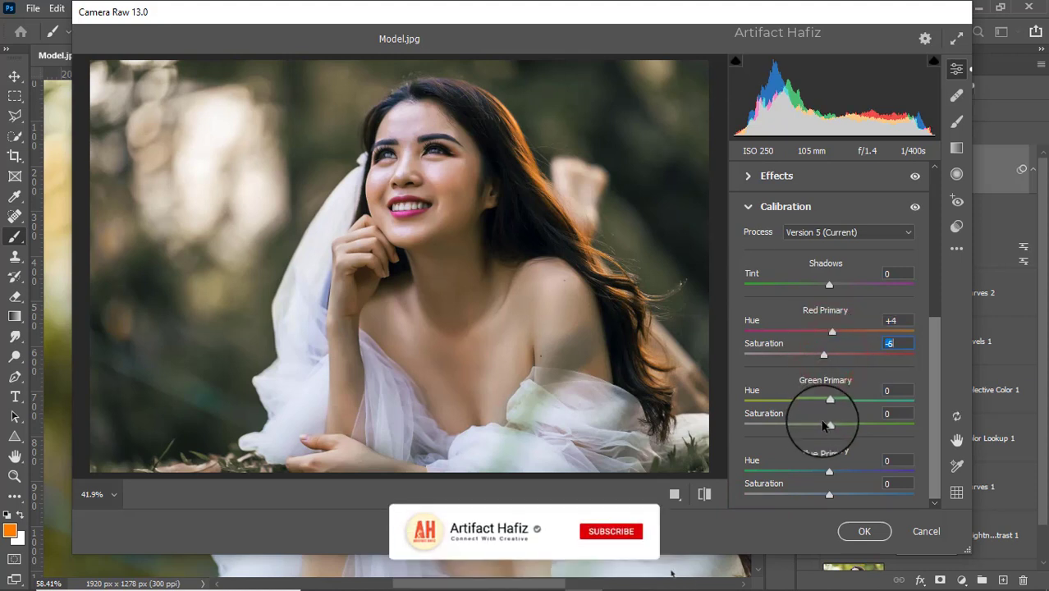
{"action": "left_click_drag", "start_coordinate": [827, 424], "coordinate": [833, 424]}
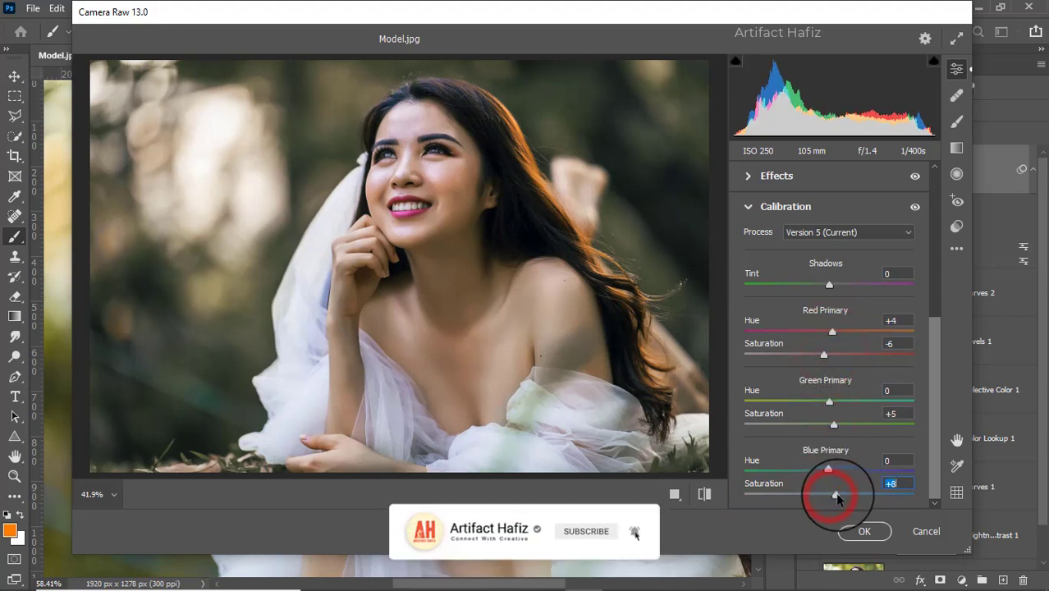
- Apply the Camera Raw edits as a smart filter and fit the image on screen
{"action": "left_click", "coordinate": [849, 532]}
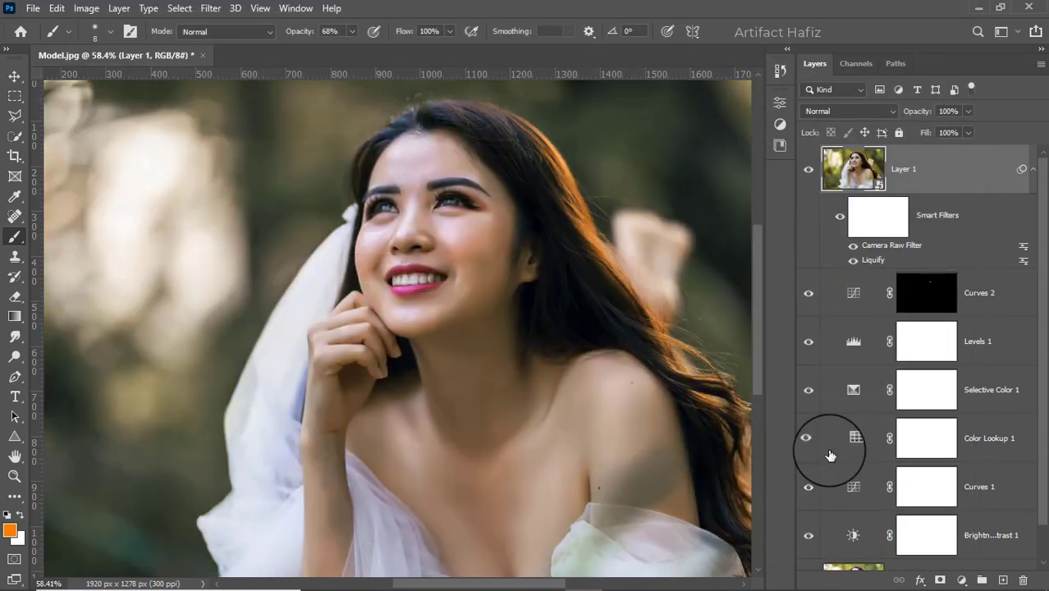
{"action": "key", "text": "ctrl+0"}
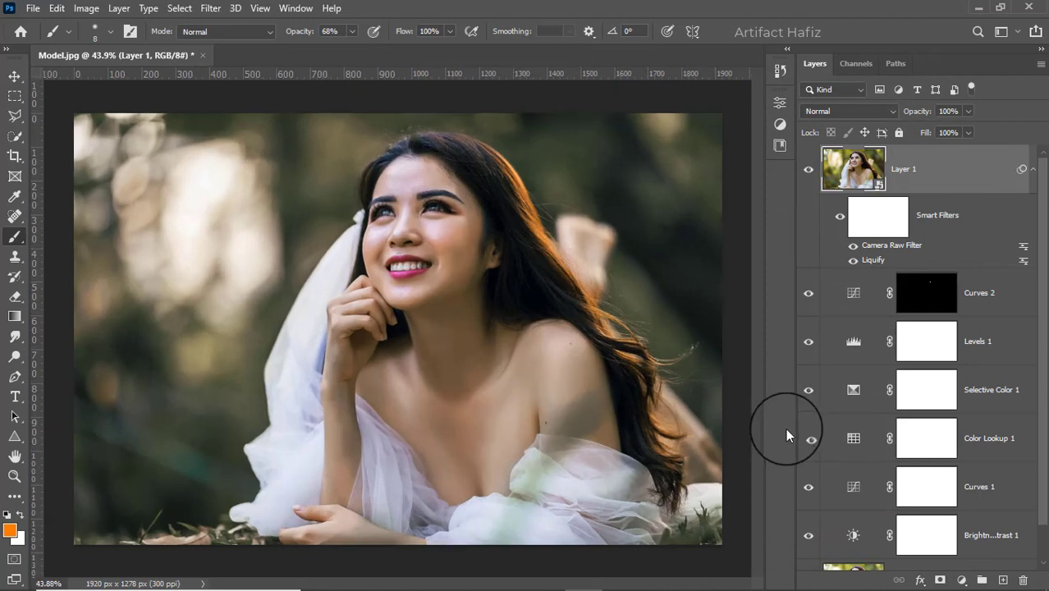
{"action": "scroll", "coordinate": [817, 433], "scroll_direction": "down", "scroll_amount": 2}
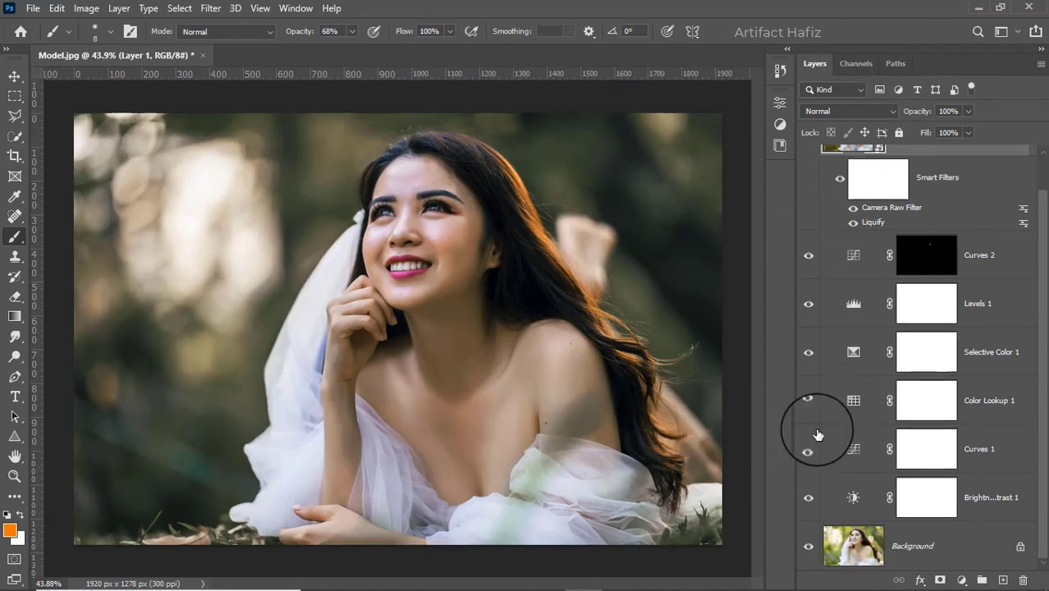
- Toggle between the original photo and the fully edited portrait to compare them
{"action": "left_click", "coordinate": [808, 548], "text": "alt"}
{"action": "left_click", "coordinate": [808, 549], "text": "alt"}
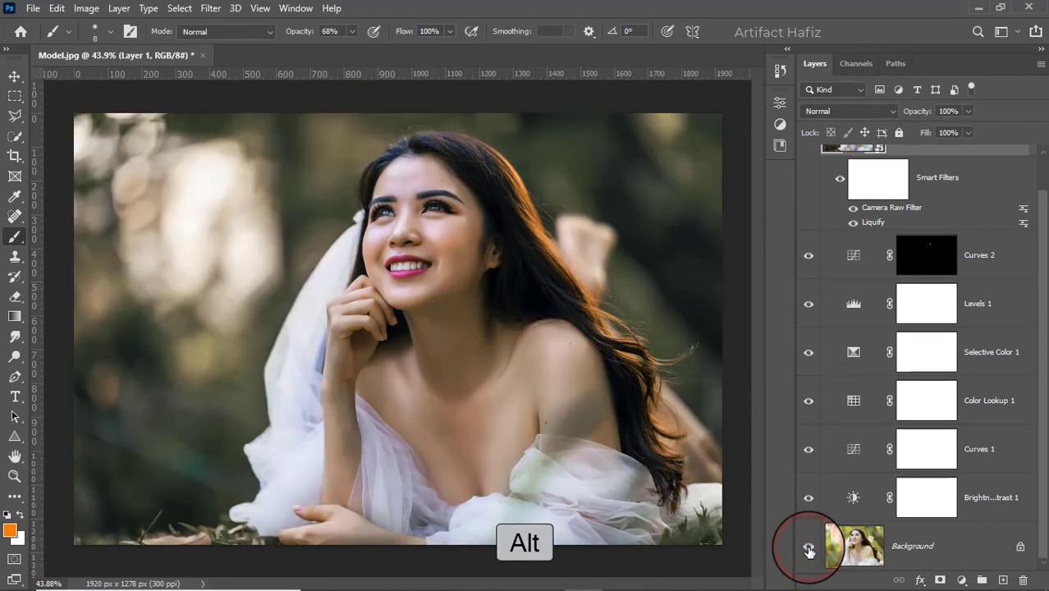
{"action": "left_click", "coordinate": [808, 549], "text": "alt"}
{"action": "left_click", "coordinate": [808, 548], "text": "alt"}
{"action": "left_click", "coordinate": [809, 548], "text": "alt"}
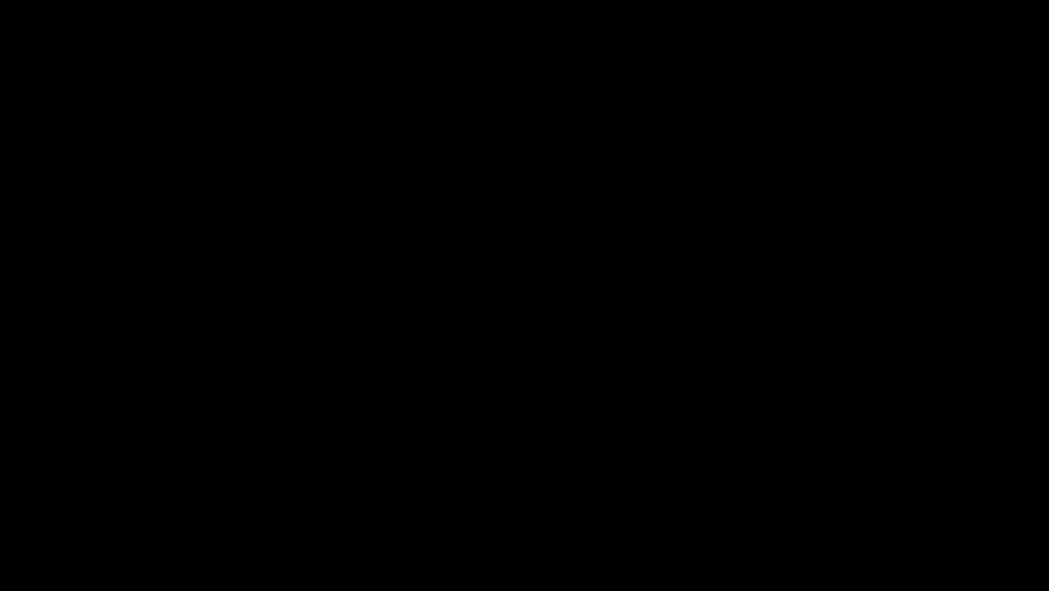